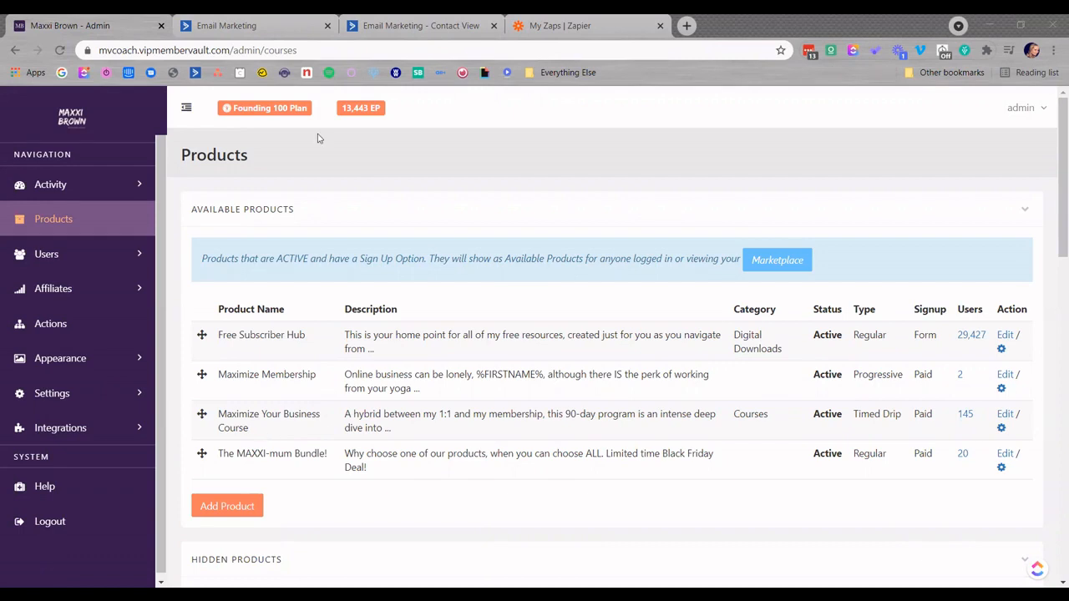
Switch to ActiveCampaign, open the [Demo] Limited Access Product automation and examine its trigger, welcome email, 14-day wait and webhook
click(295, 27)
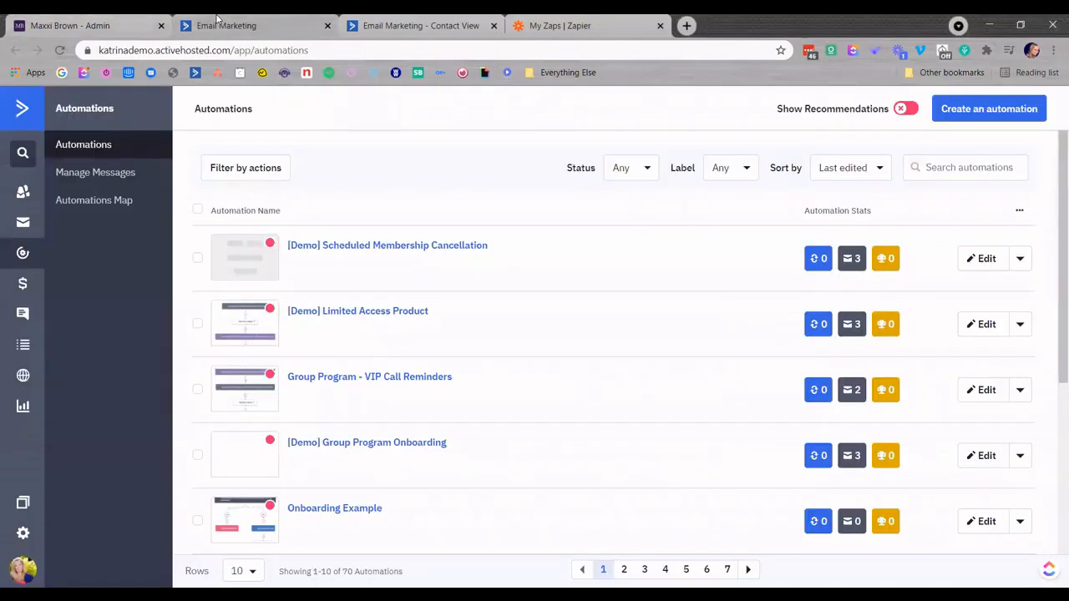
click(401, 313)
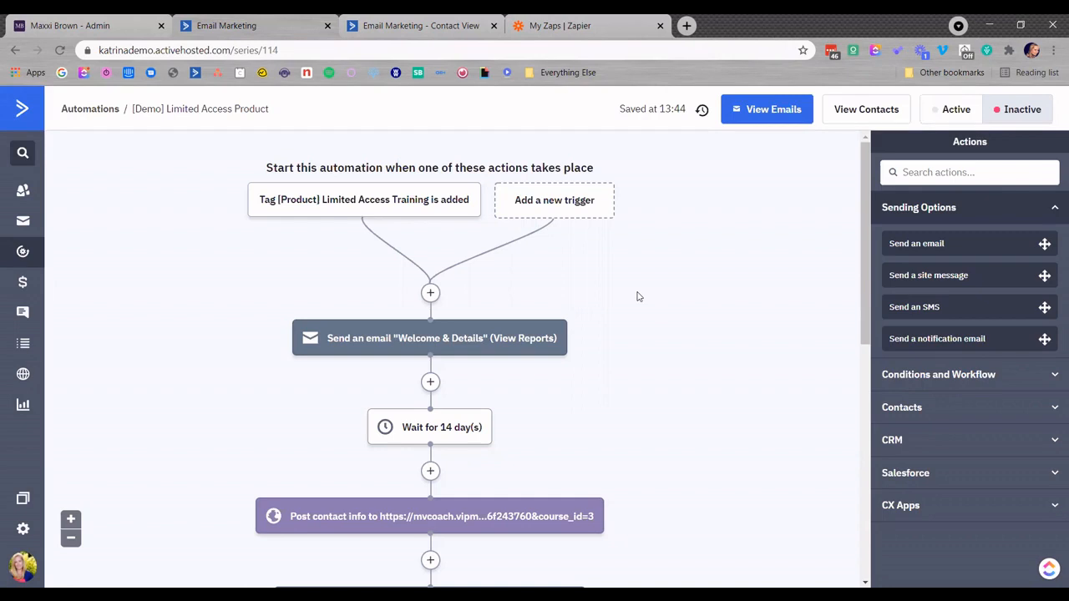
mouse_move(292, 211)
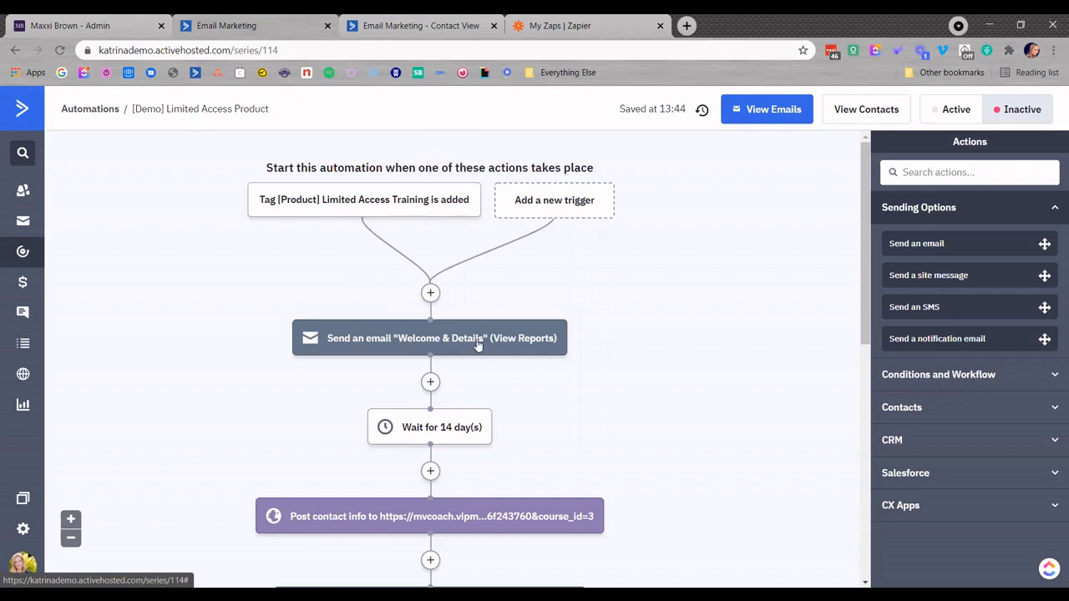
mouse_move(481, 349)
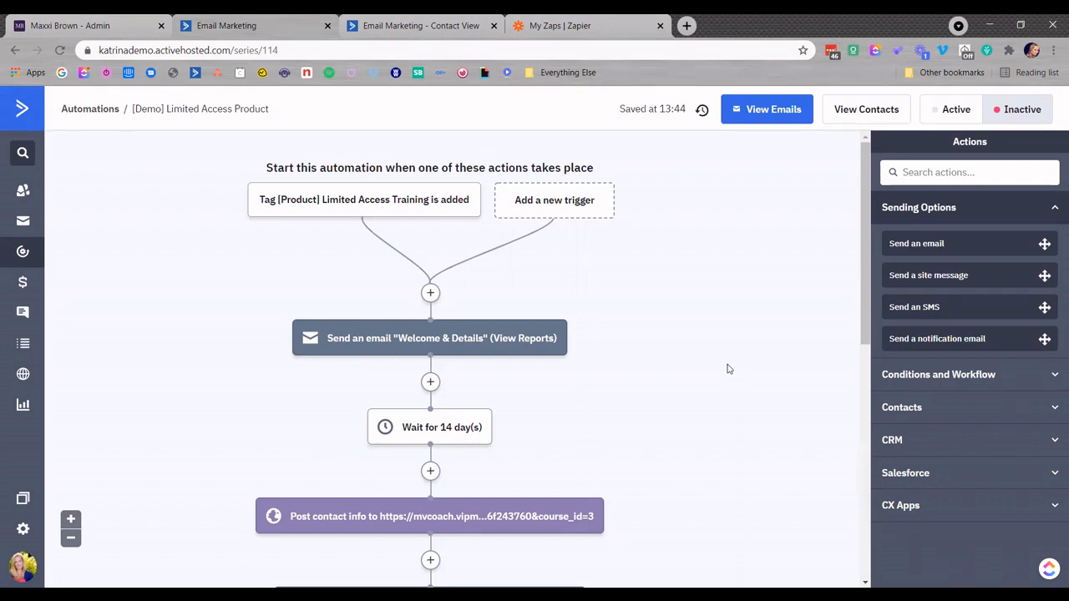
mouse_move(449, 335)
mouse_move(443, 439)
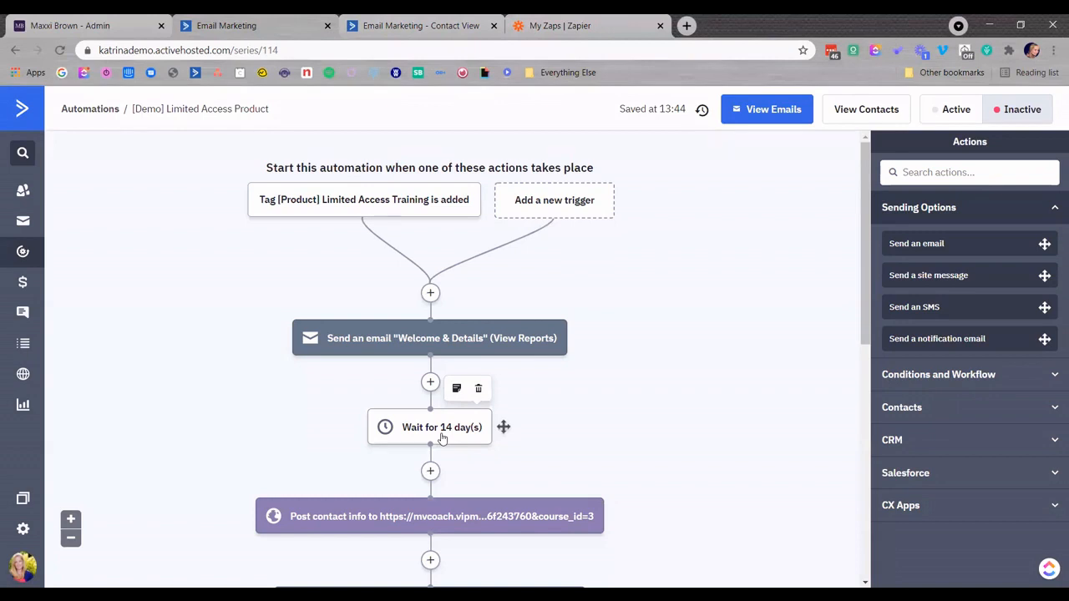
scroll(795, 383, down, 1)
scroll(795, 382, down, 3)
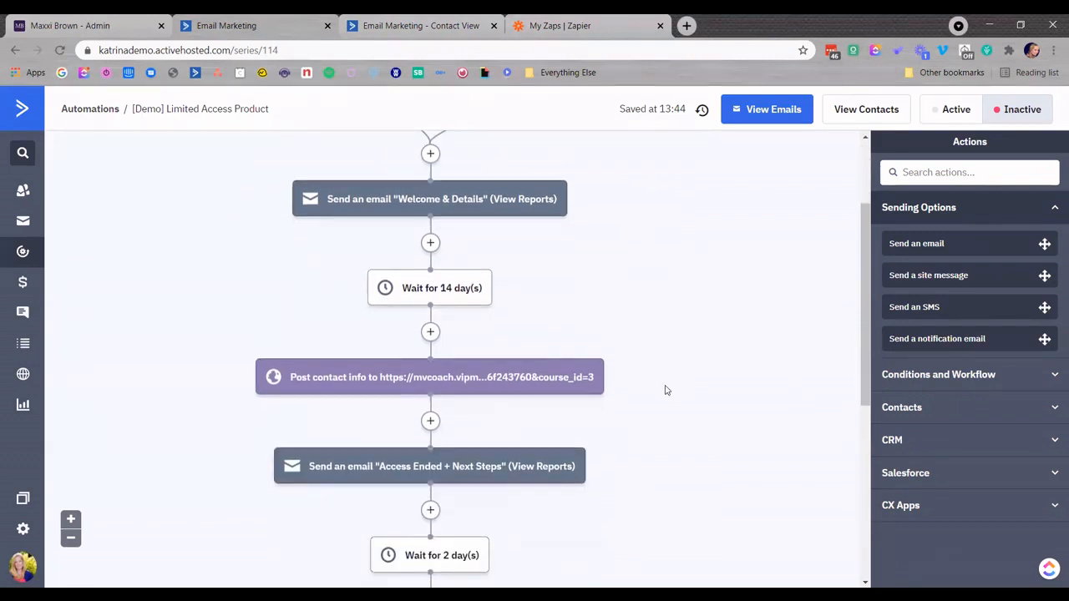
mouse_move(445, 293)
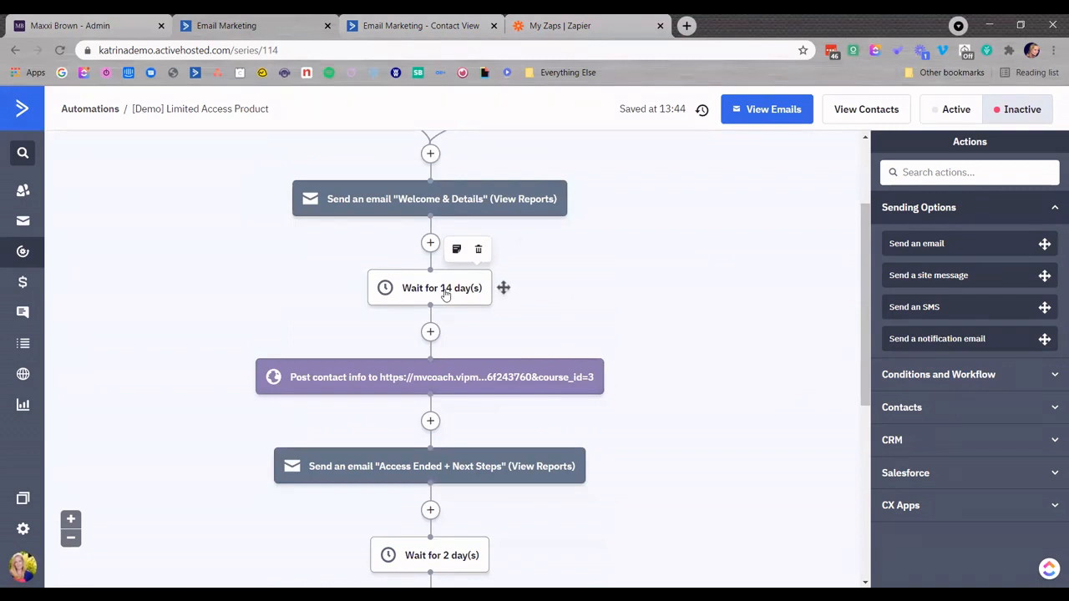
mouse_move(470, 394)
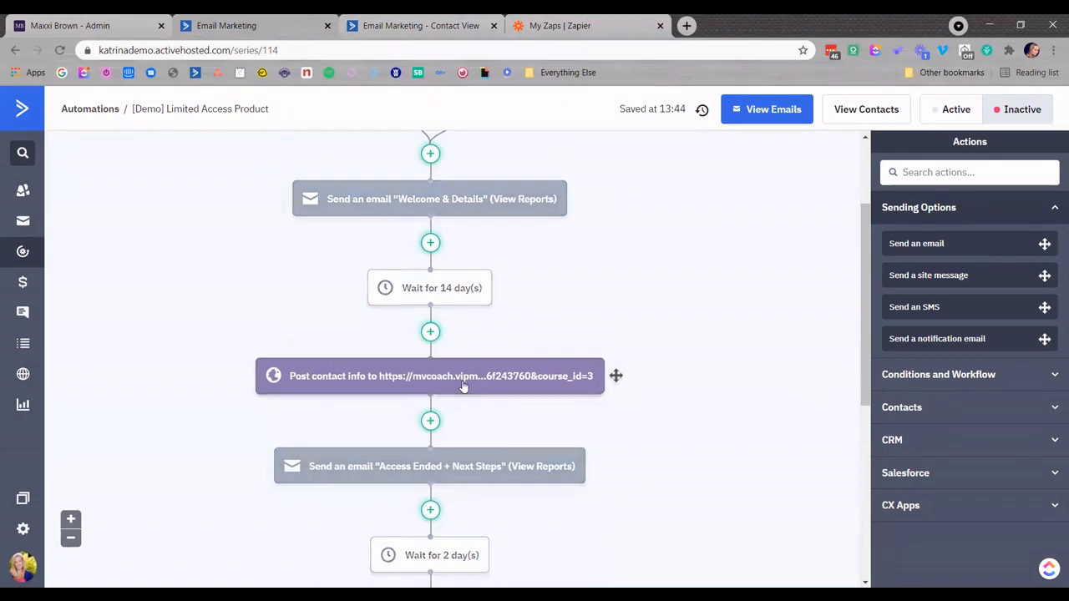
Open the post URL of the webhook after the 14-day wait and highlight its remove_user part
click(462, 381)
click(465, 356)
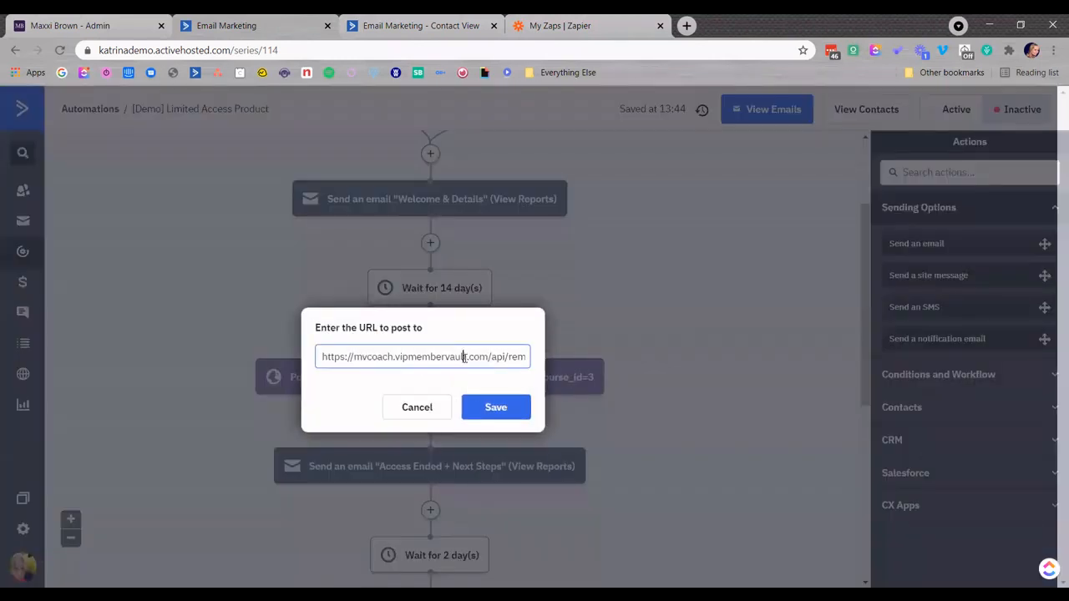
key(End)
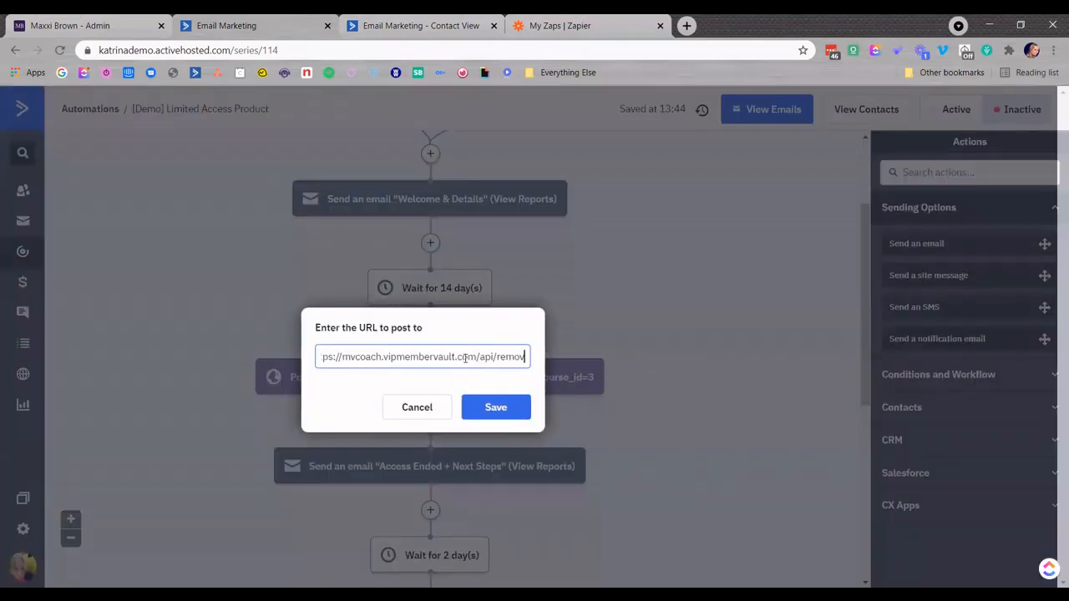
key(Right)
key(Right)
key(Right)
key(Right)
key(Right)
key(Right)
key(Right)
key(Right)
key(Right)
key(Right)
key(Right)
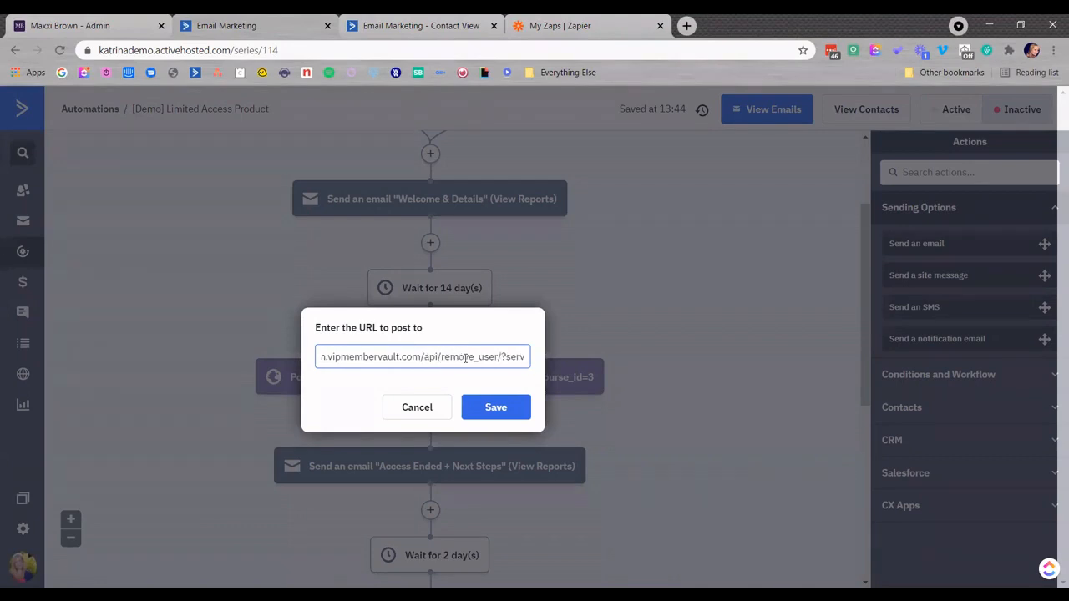
drag(498, 357, 442, 361)
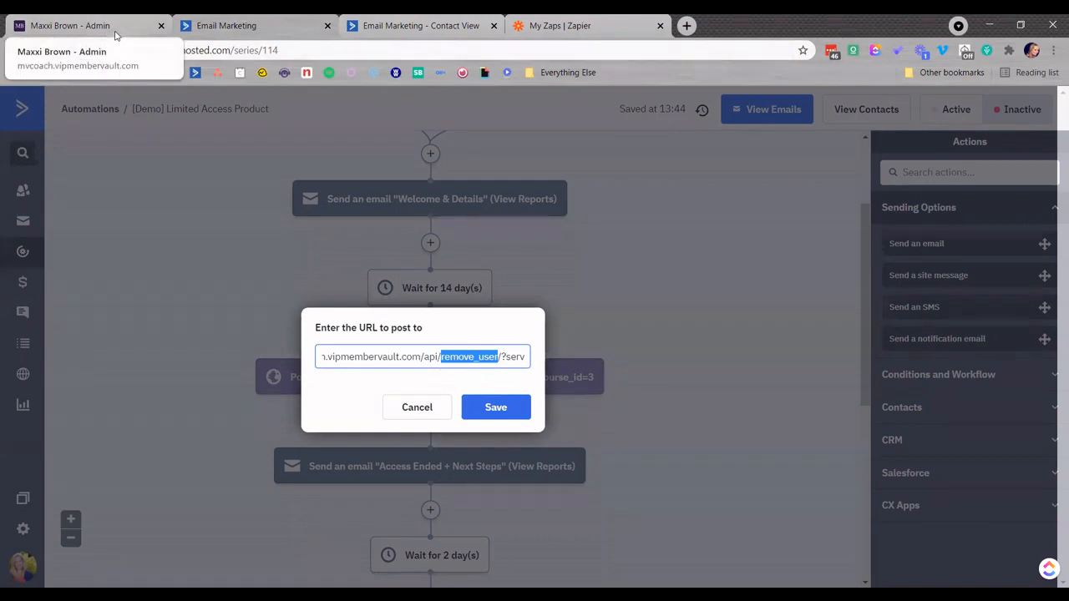
Switch to MemberVault and open the Active Campaign Automation webhook options in the advanced integrations
click(84, 26)
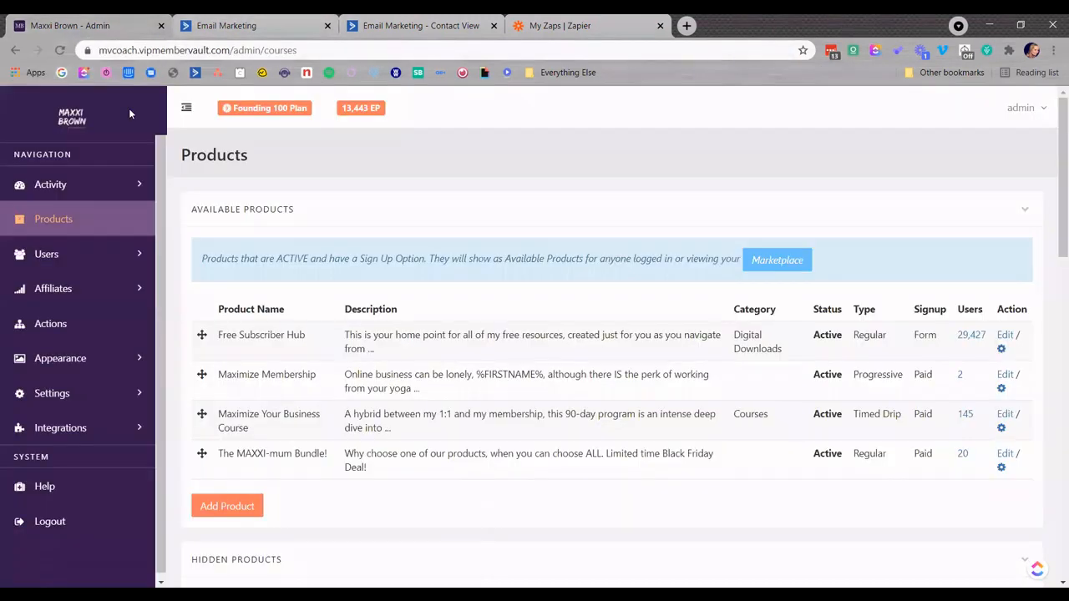
click(74, 446)
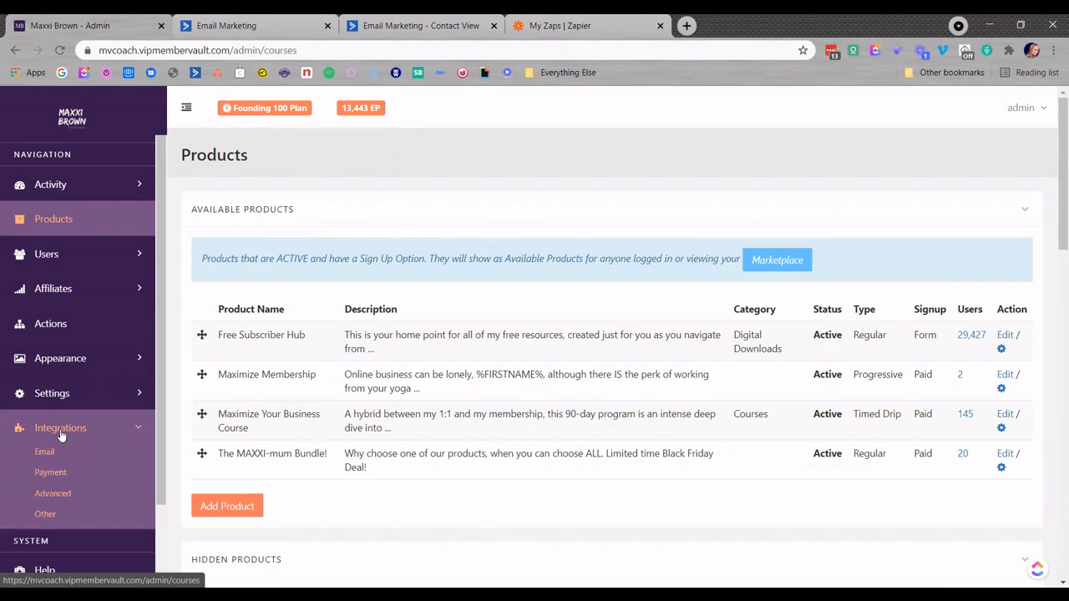
click(54, 495)
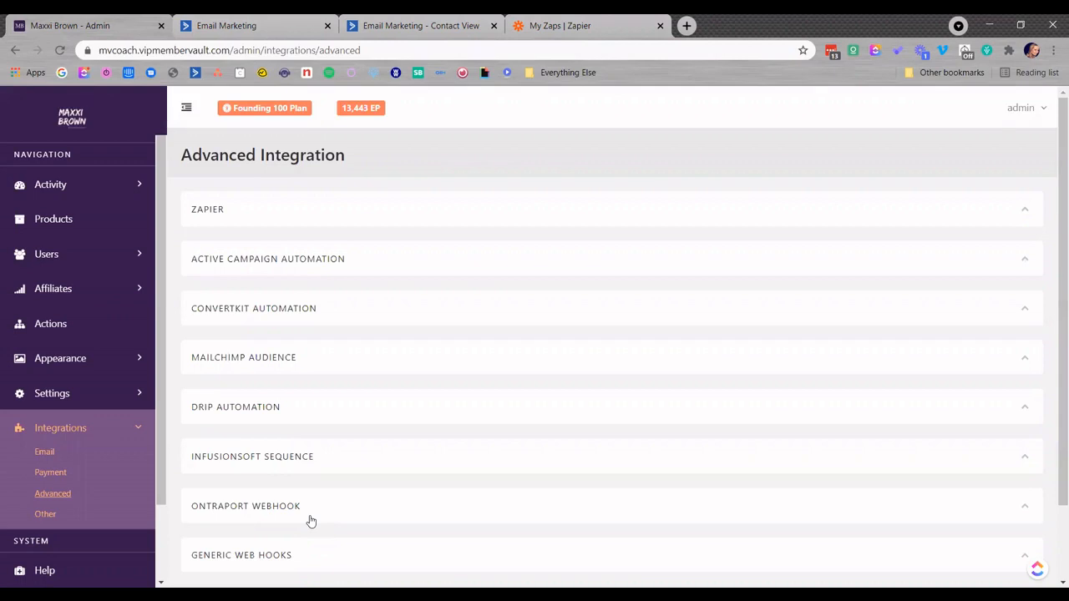
click(296, 272)
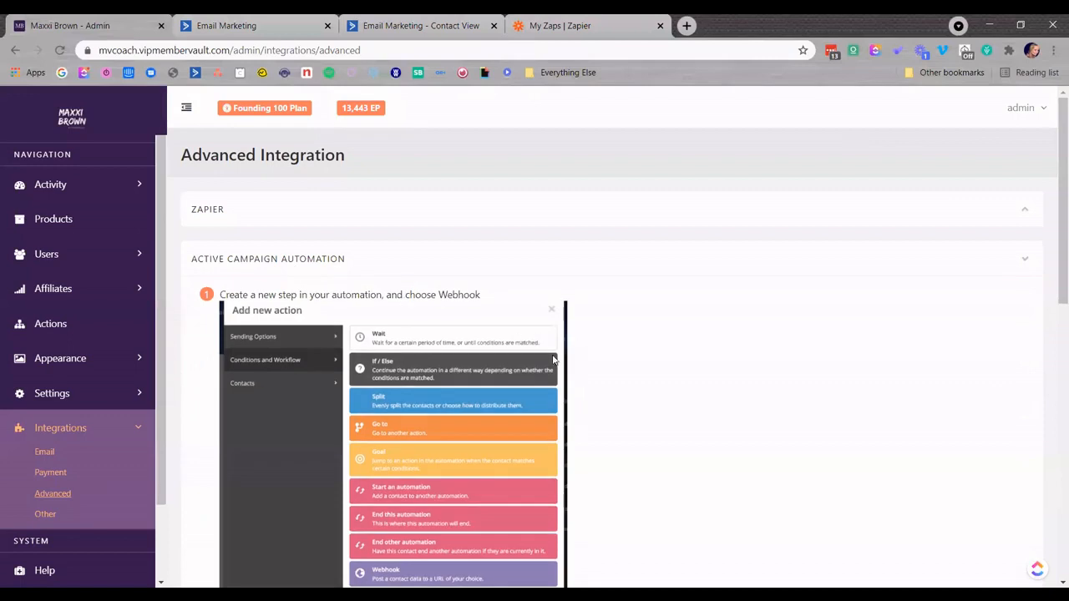
scroll(607, 354, down, 1)
scroll(607, 354, down, 3)
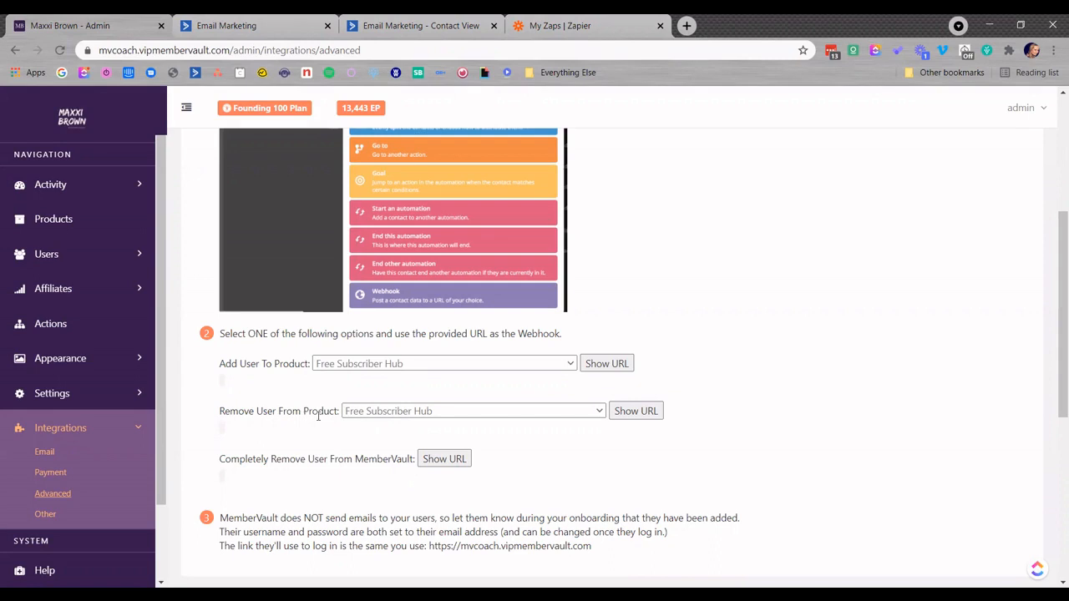
Show the webhook URL for removing a user from the Maximize Your Business Course product and select the full URL
click(600, 411)
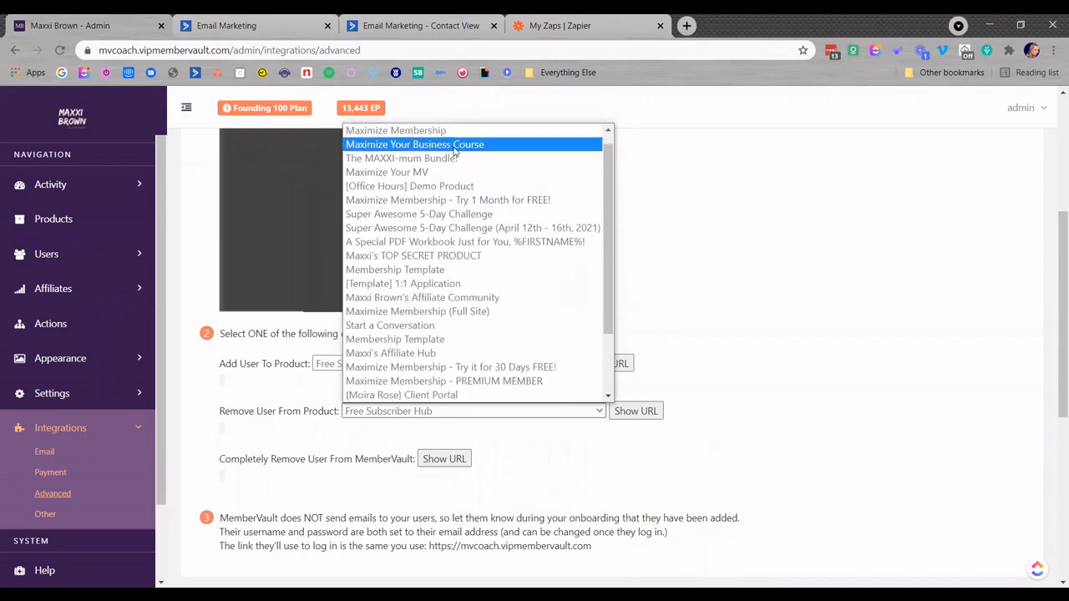
click(455, 148)
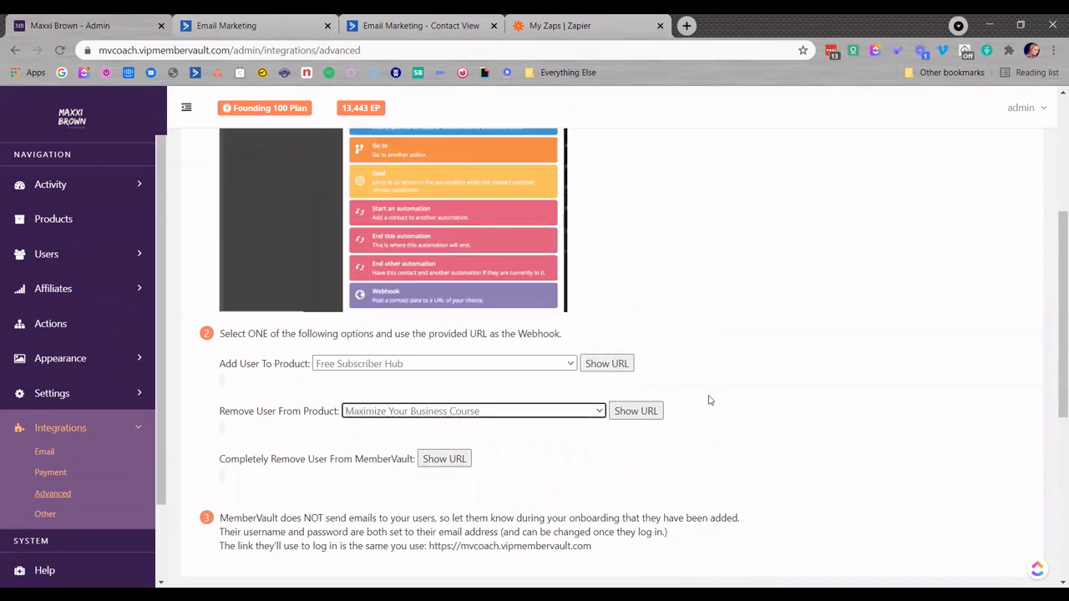
click(632, 416)
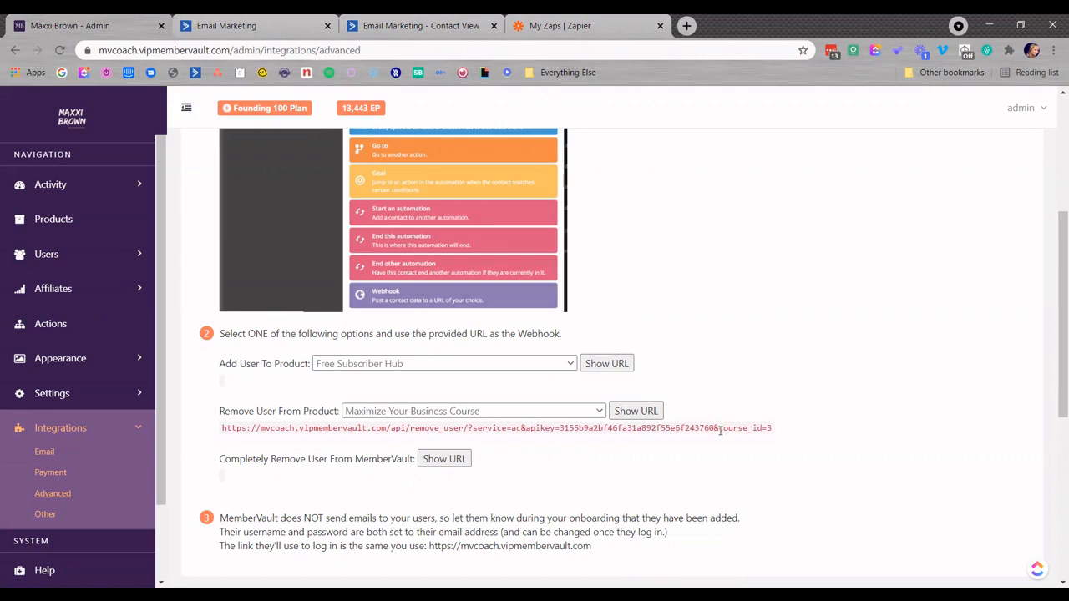
drag(720, 429, 774, 430)
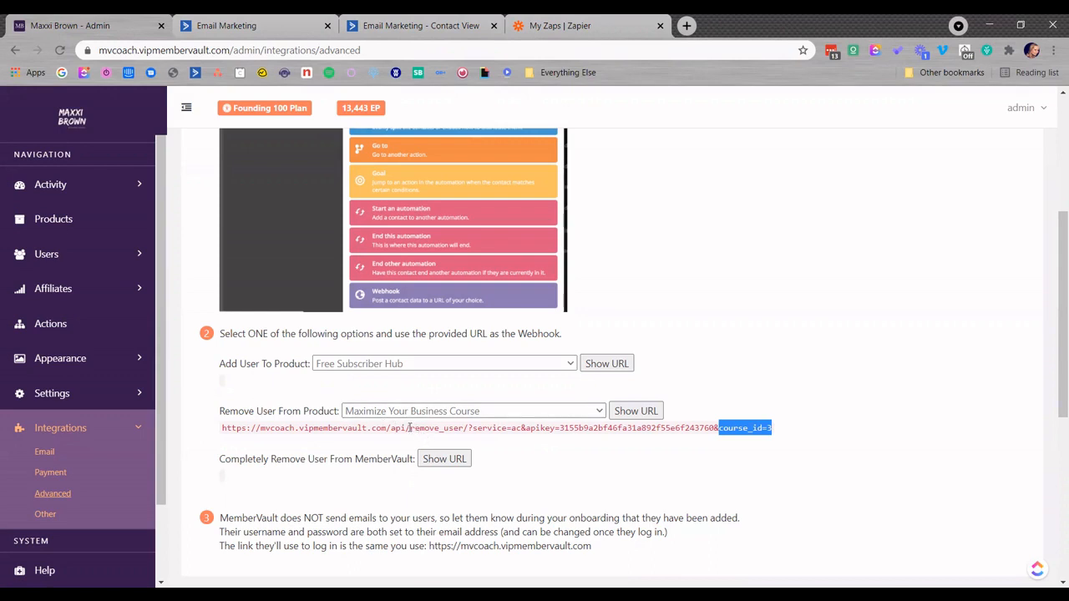
drag(410, 428, 464, 428)
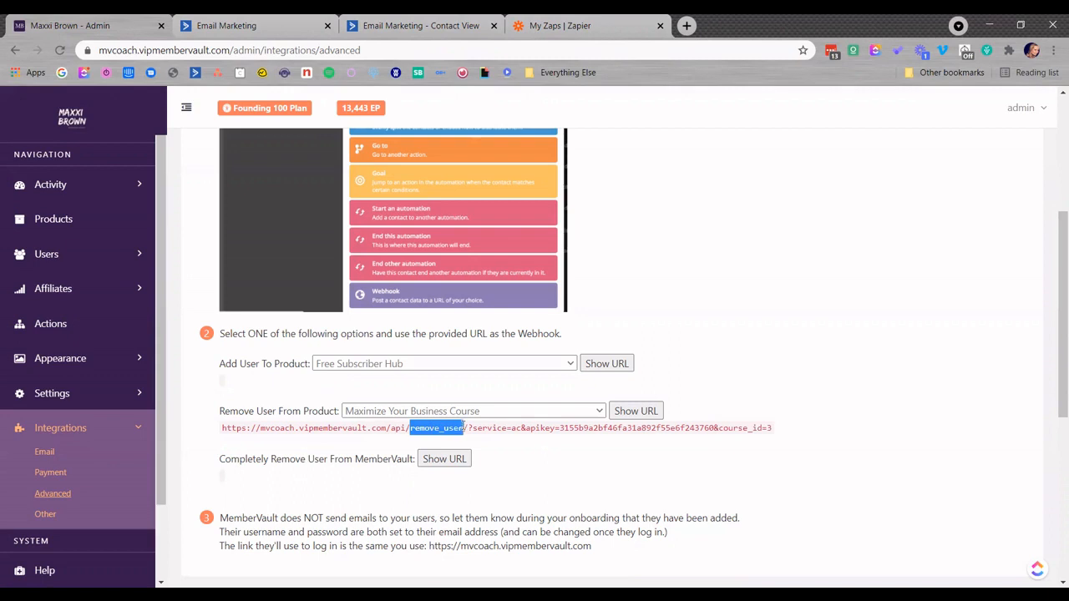
drag(222, 428, 775, 433)
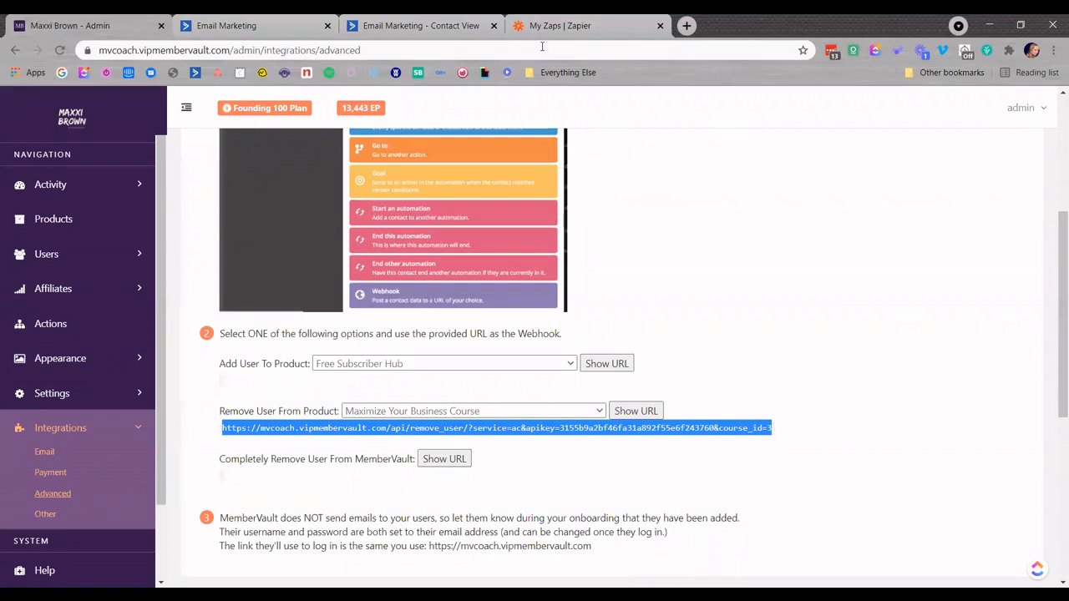
Switch back to the ActiveCampaign automation and save the webhook's post URL
click(248, 33)
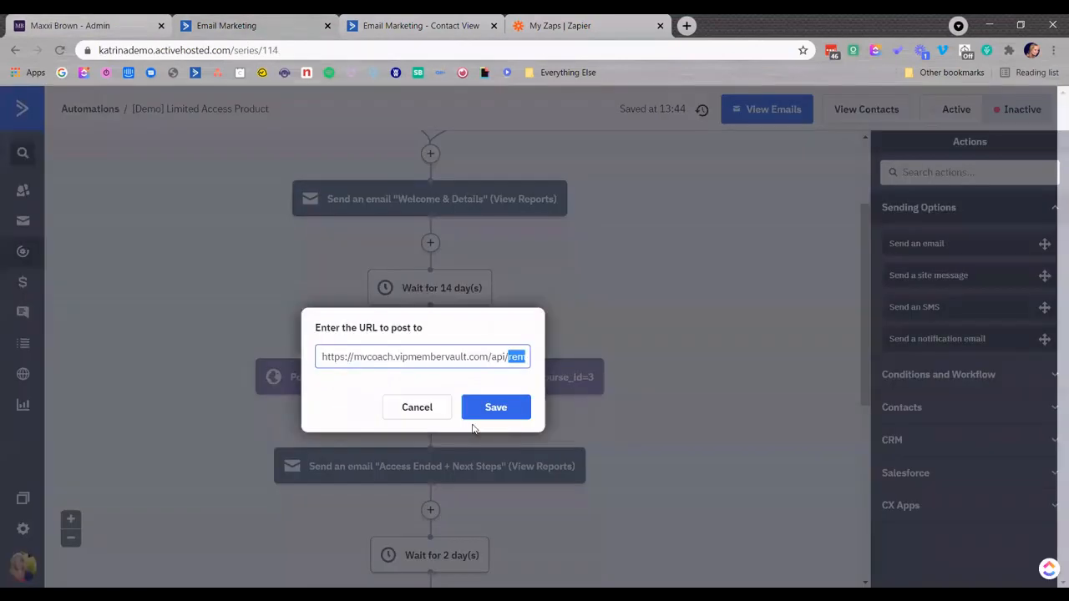
click(522, 412)
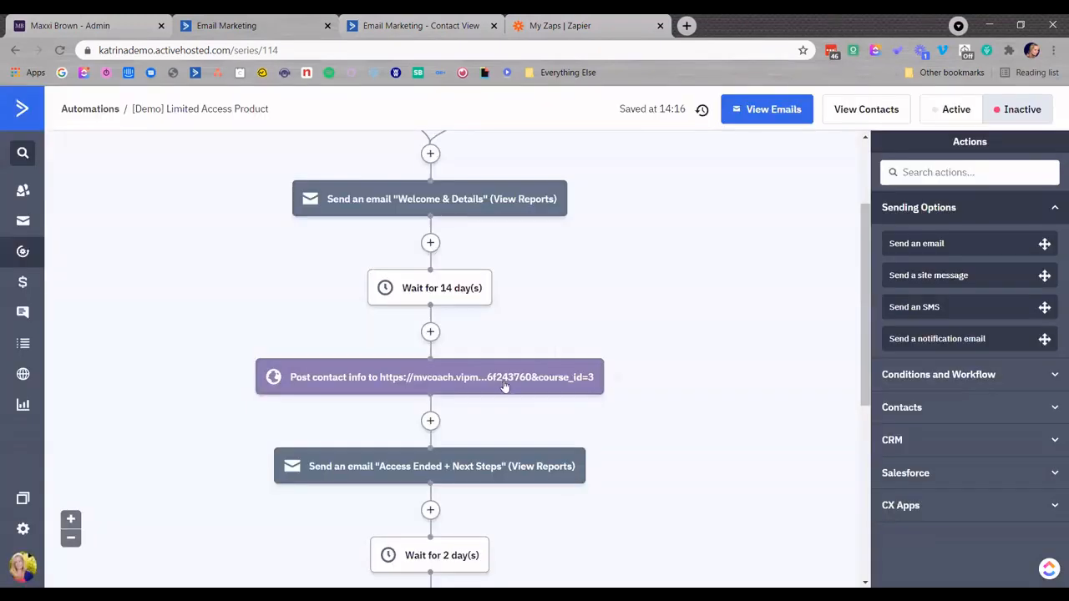
mouse_move(495, 378)
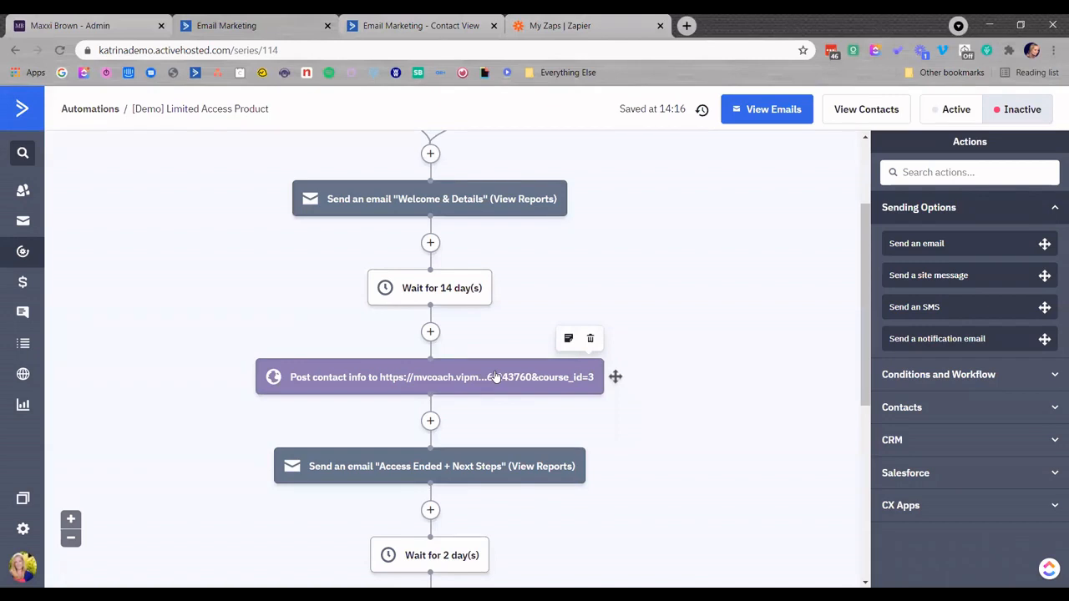
Return to MemberVault's advanced integrations, close the Active Campaign section and review the ConvertKit Automation options for removing a user
click(96, 20)
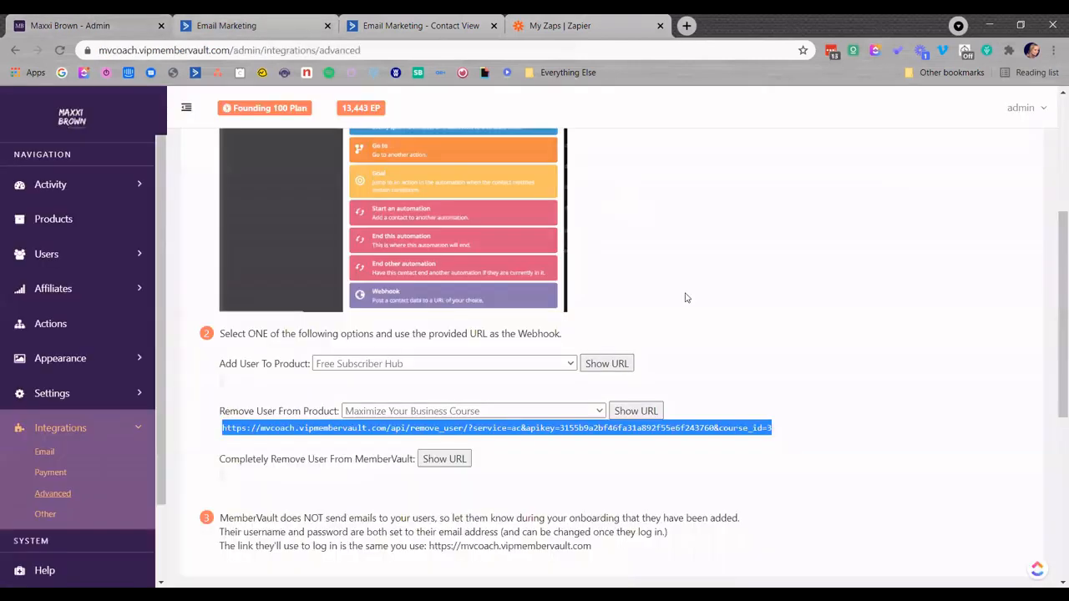
click(688, 302)
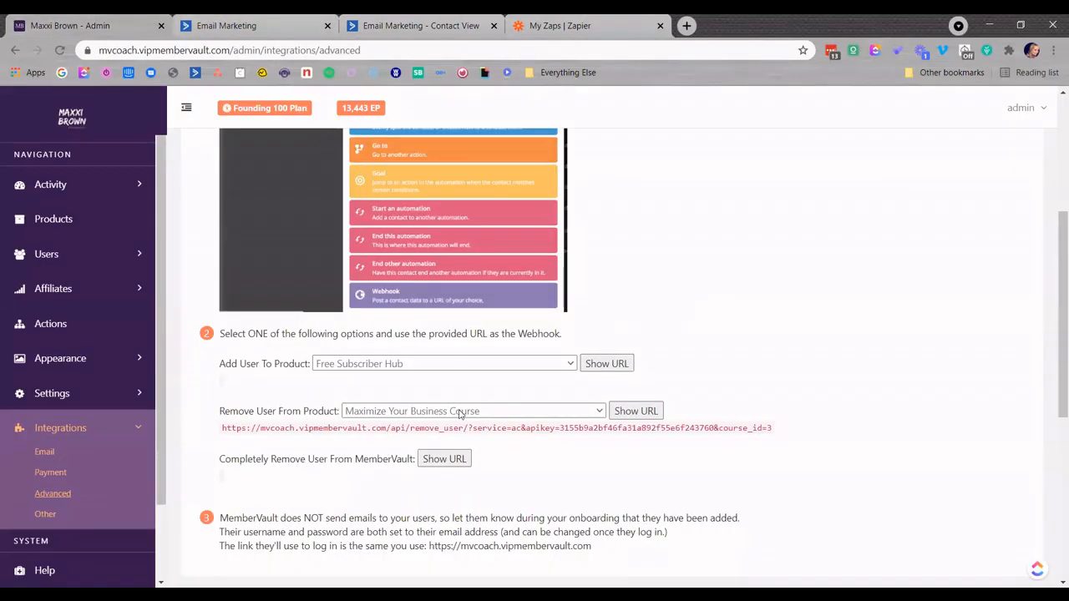
scroll(376, 334, up, 3)
click(323, 258)
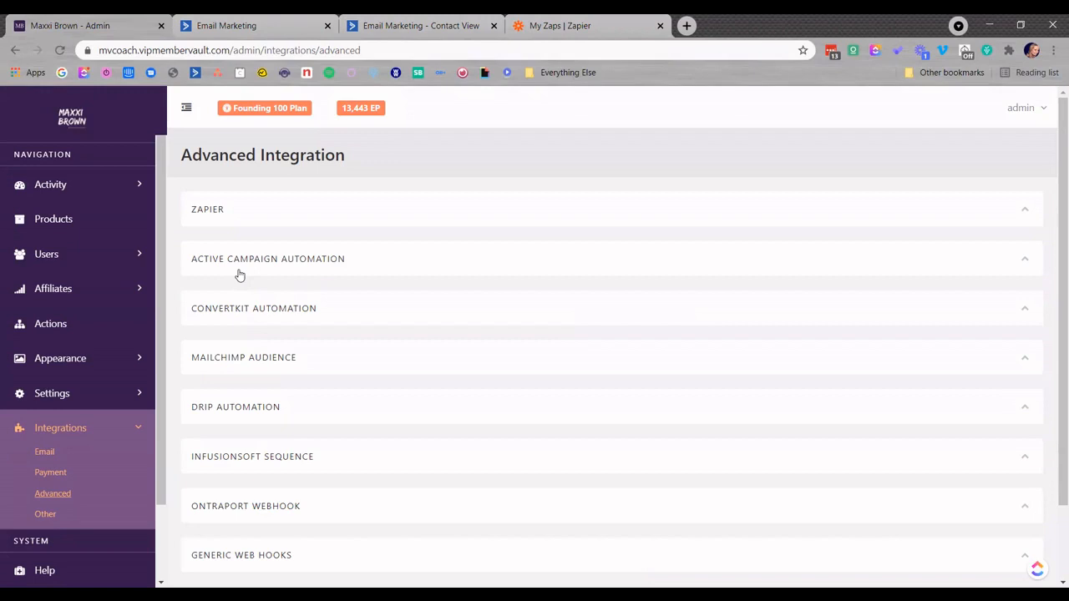
click(358, 316)
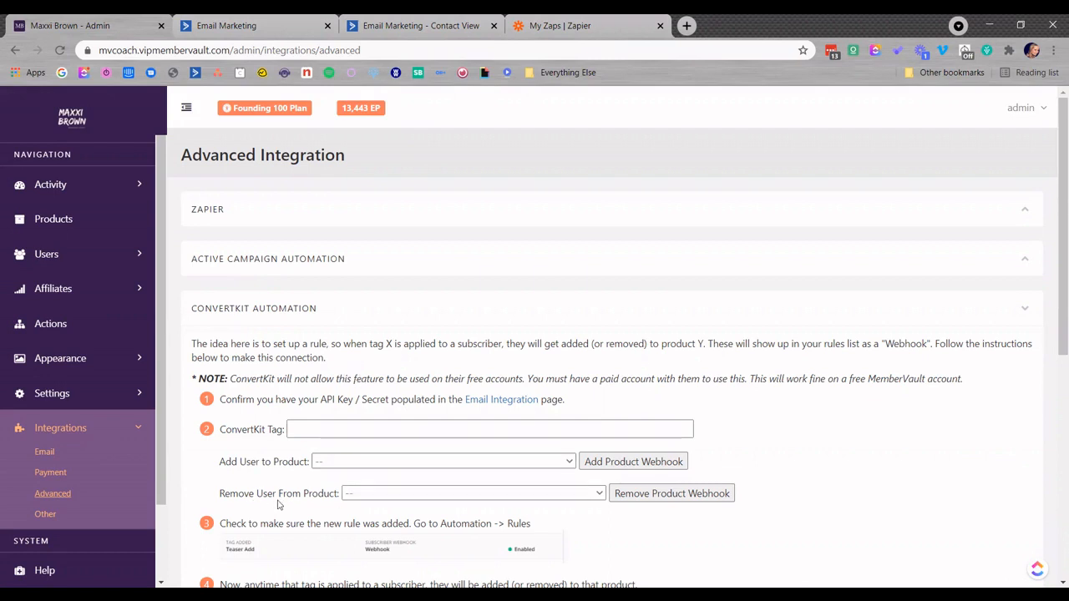
click(243, 310)
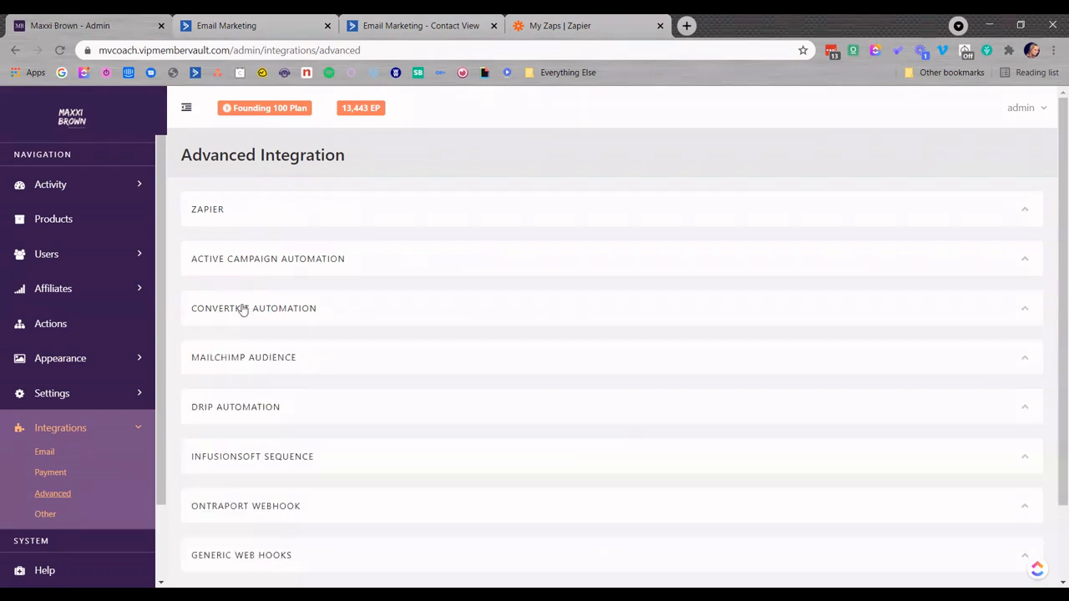
Examine the MailChimp Audience webhook instructions and their options for adding or removing users
click(436, 365)
scroll(451, 411, down, 4)
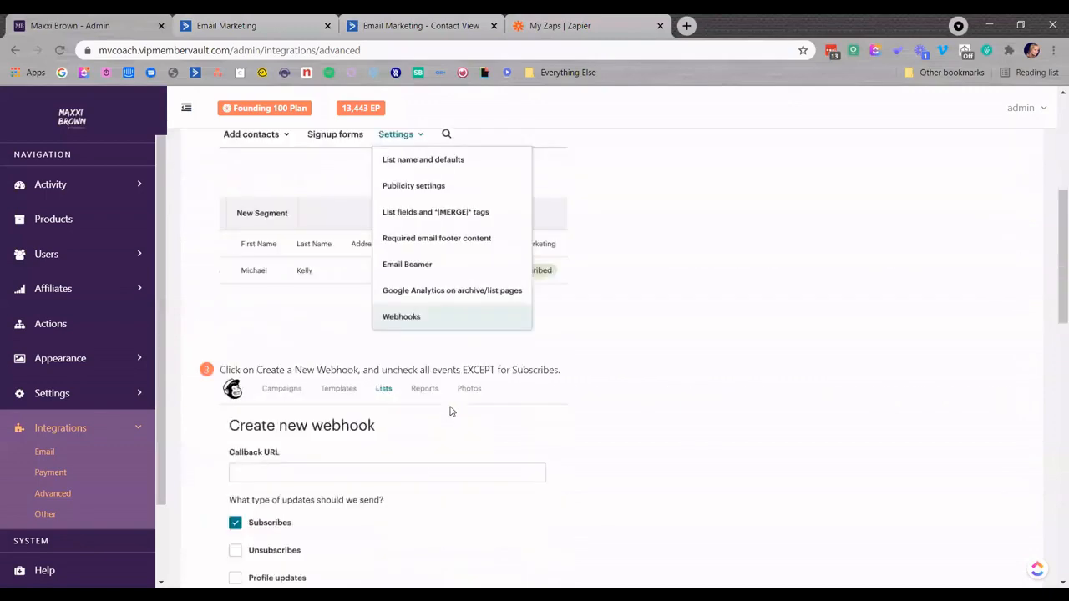
scroll(451, 411, down, 8)
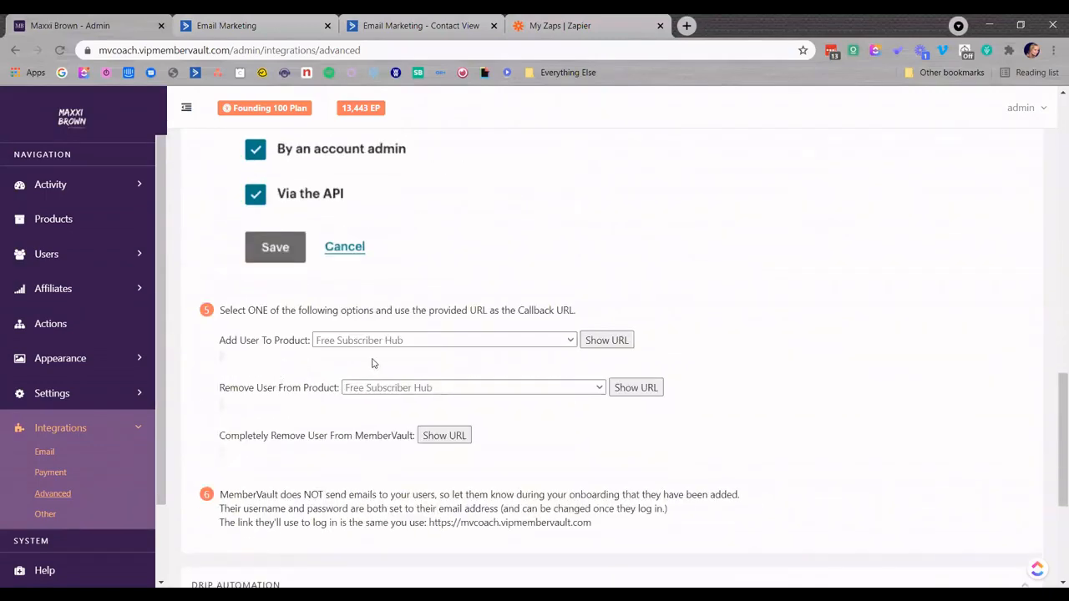
scroll(453, 458, up, 7)
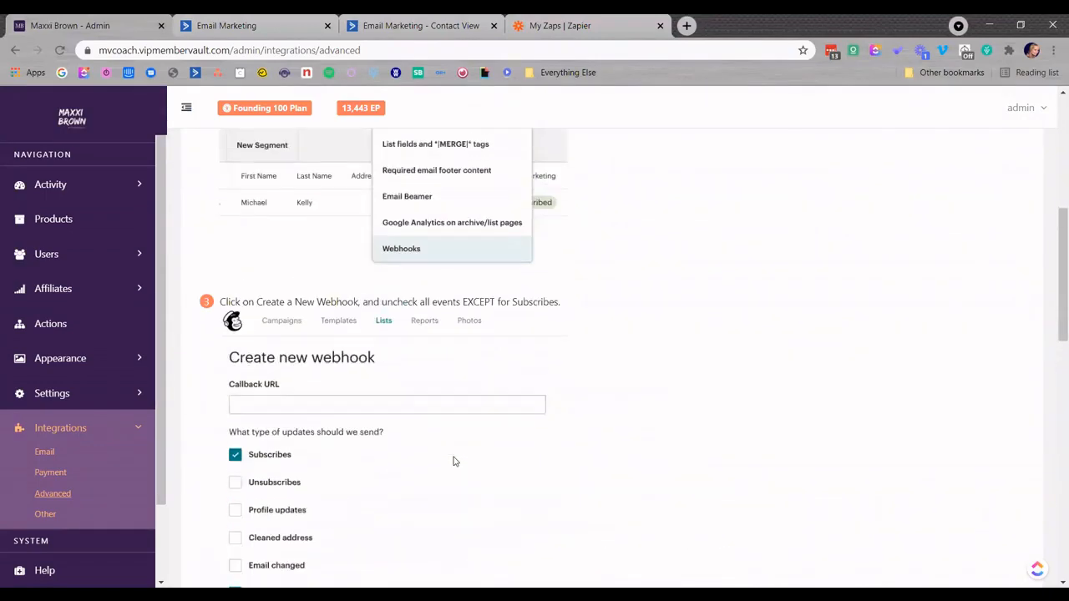
scroll(454, 461, up, 3)
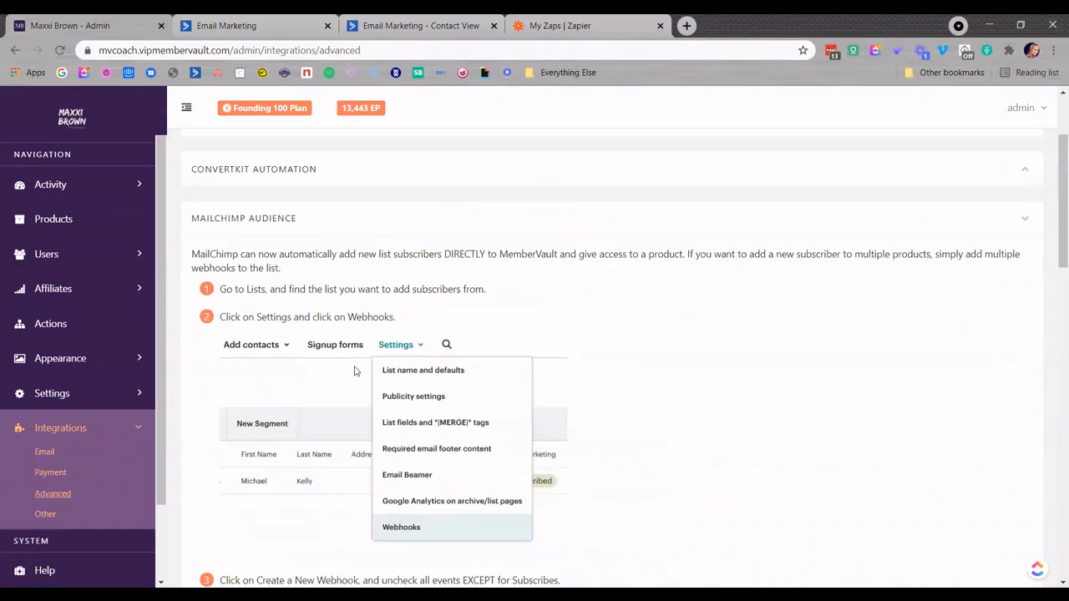
Close the MailChimp section, show the Drip Automation endpoint URL for Maximize Your Business Course and highlight its add_user part
click(246, 221)
click(276, 319)
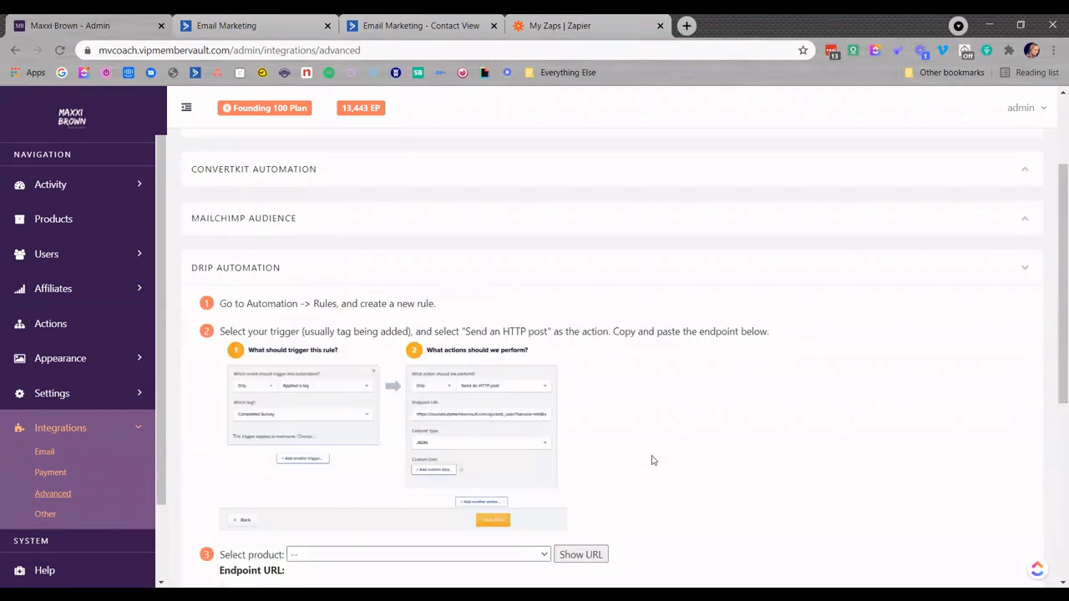
scroll(651, 459, down, 2)
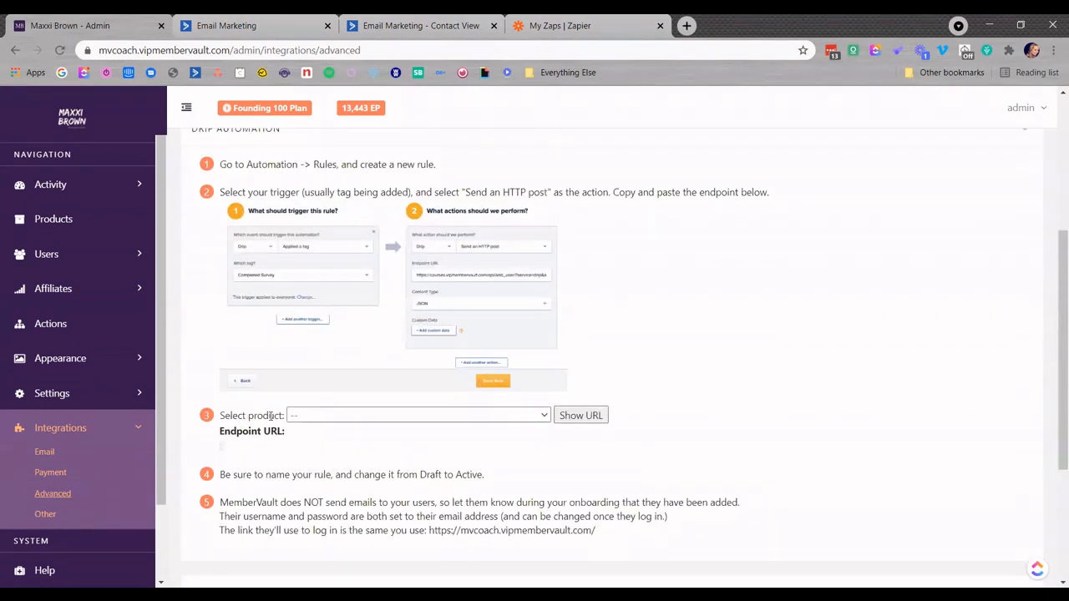
click(347, 423)
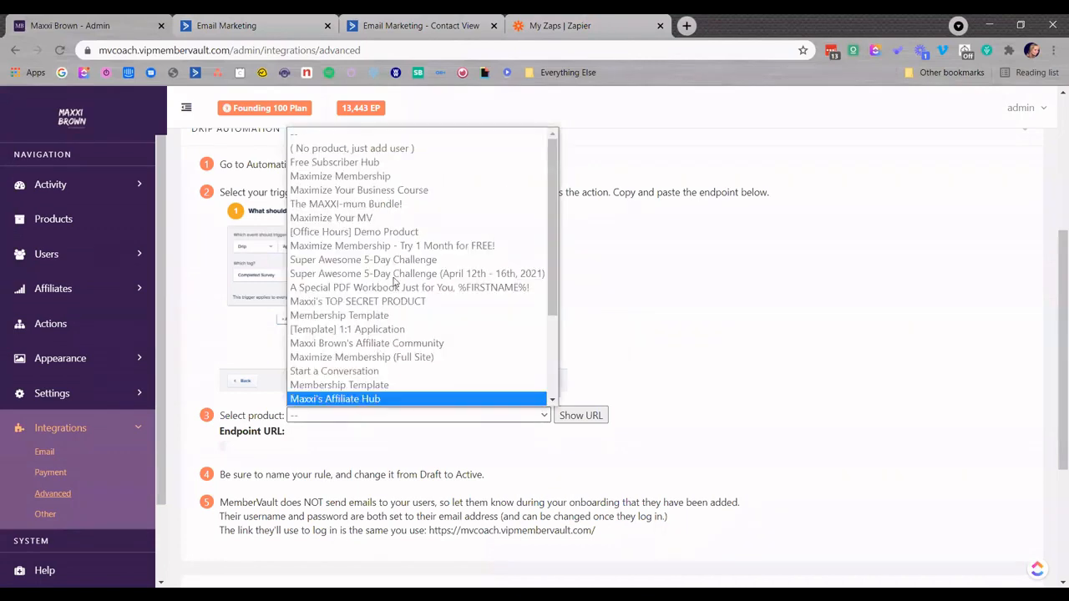
click(391, 194)
click(598, 419)
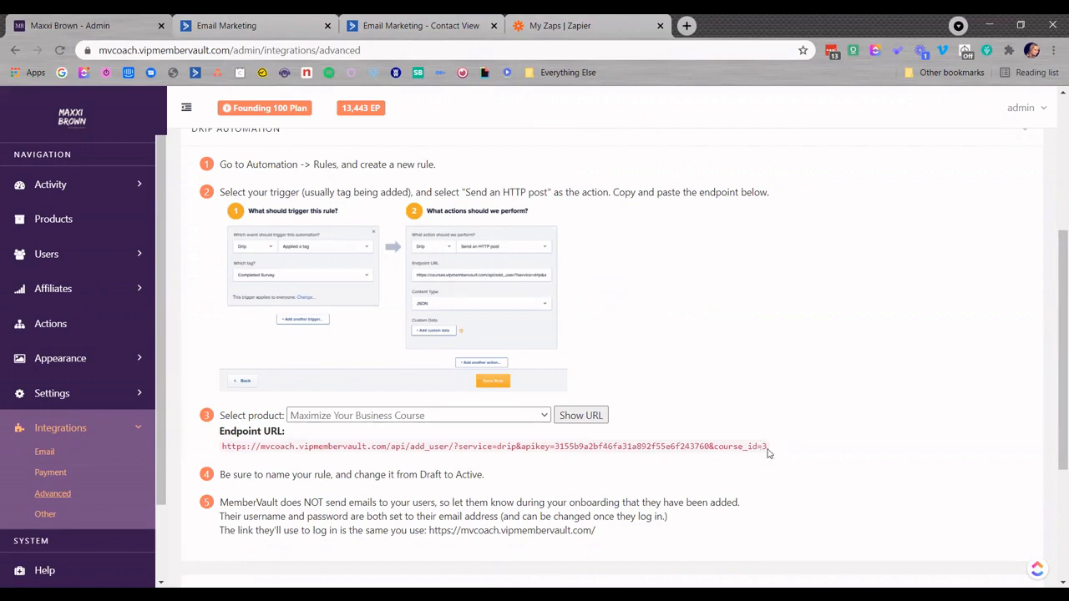
drag(449, 447, 410, 448)
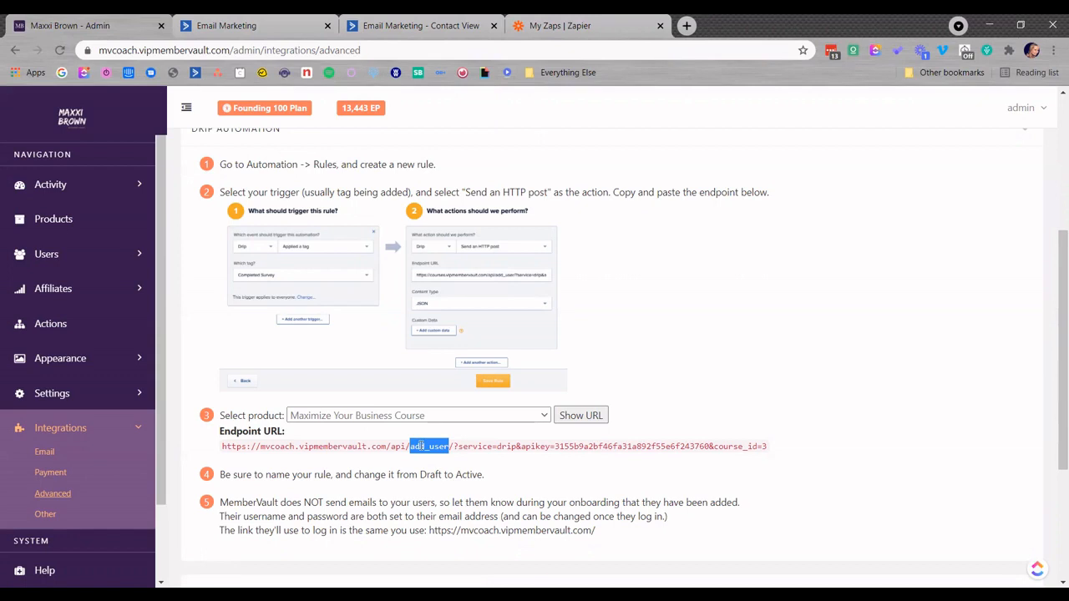
Close the Drip Automation section, review the Ontraport Webhook instructions and close them again
scroll(334, 418, up, 5)
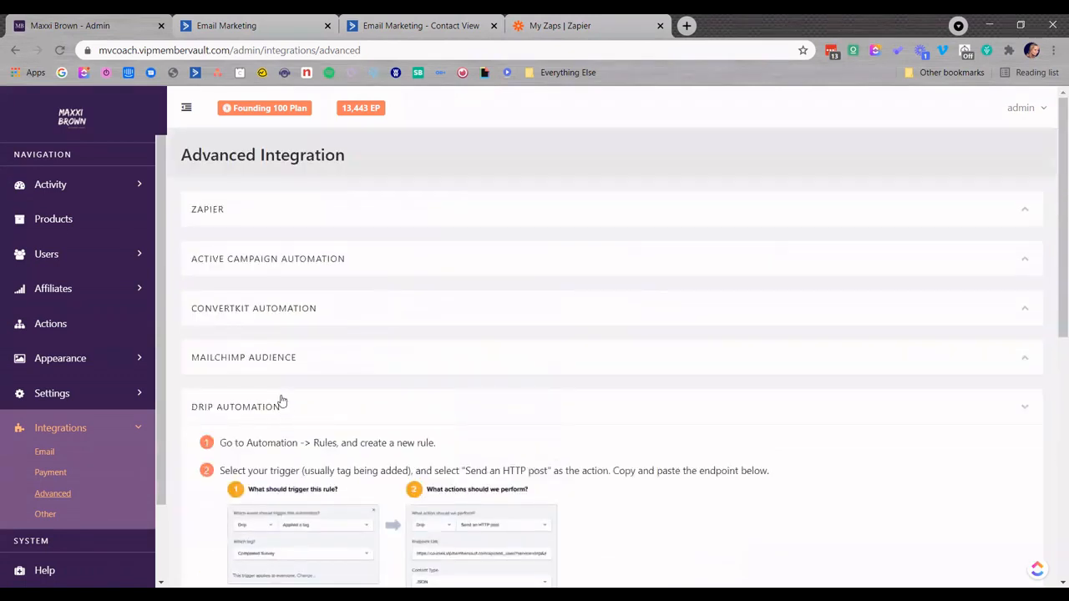
click(281, 404)
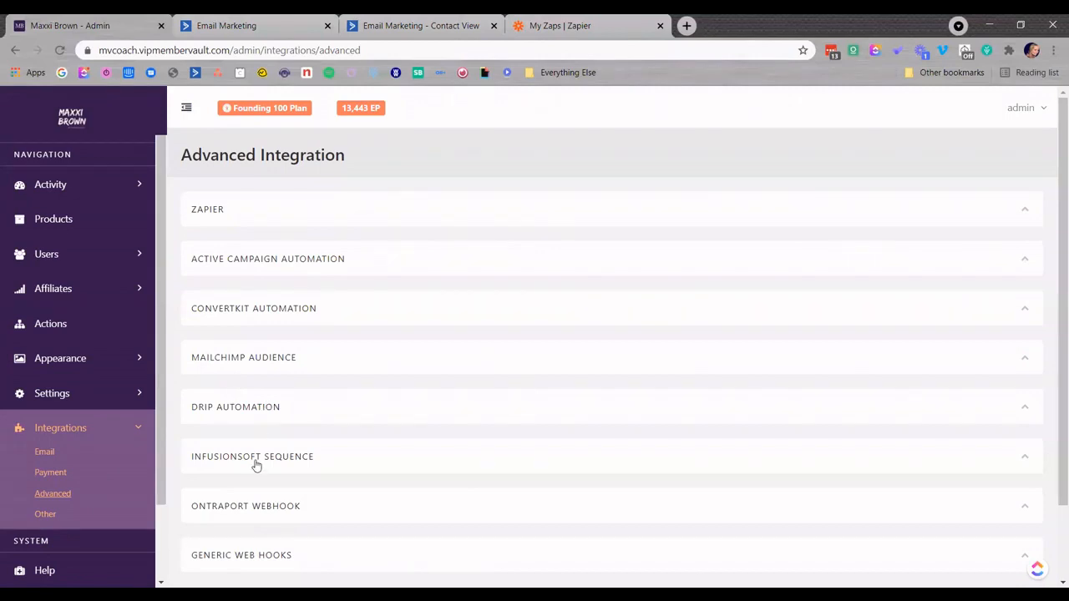
click(250, 512)
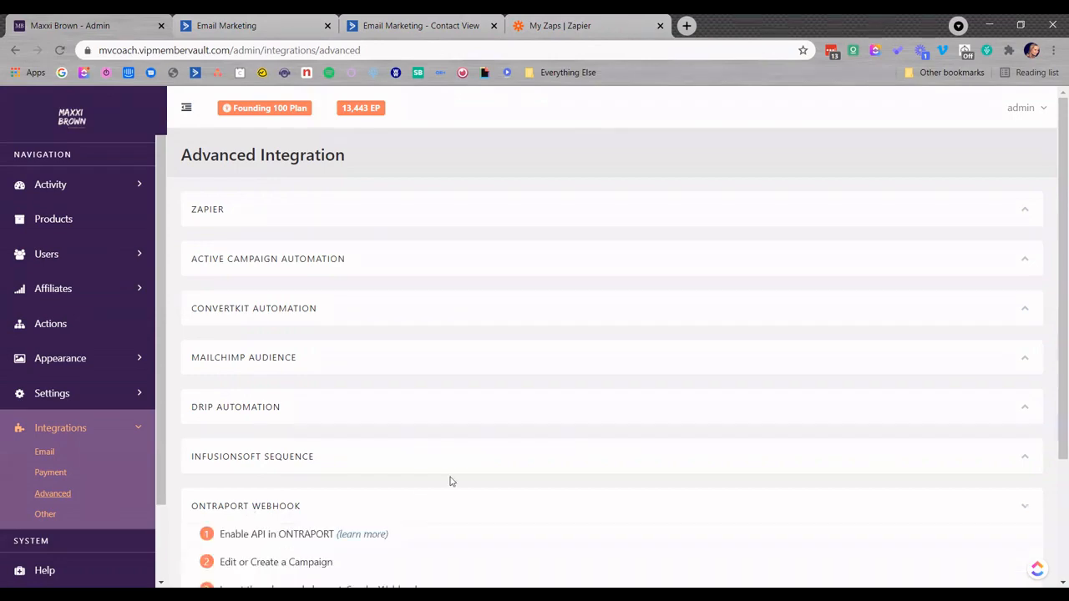
scroll(460, 476, down, 5)
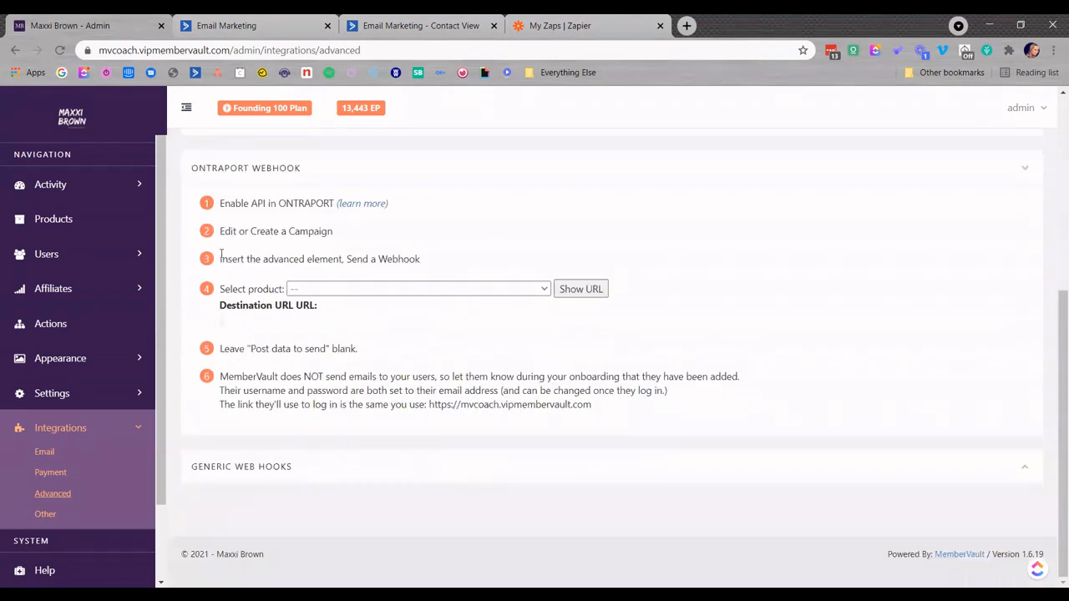
scroll(282, 455, up, 3)
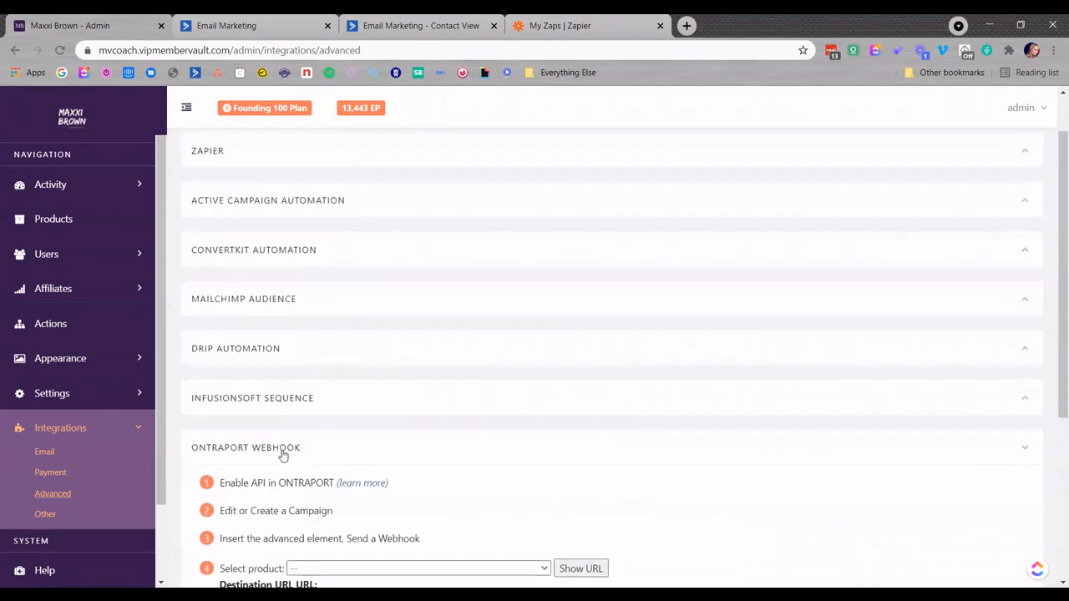
scroll(282, 455, up, 1)
click(282, 511)
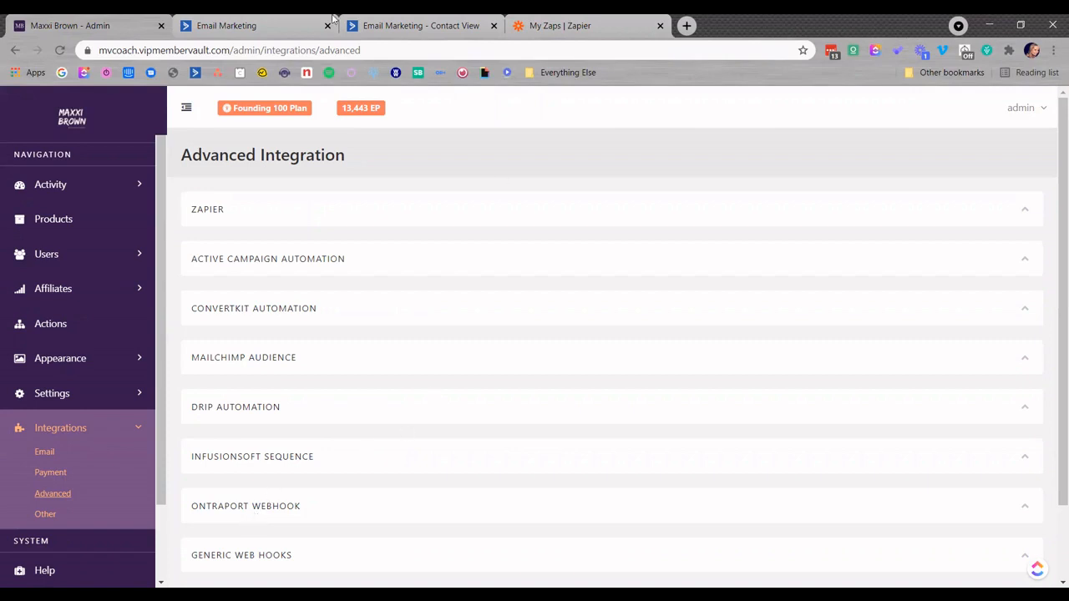
Switch to the ActiveCampaign Limited Access Product automation and review its emails, waits and webhook action in sequence
click(229, 19)
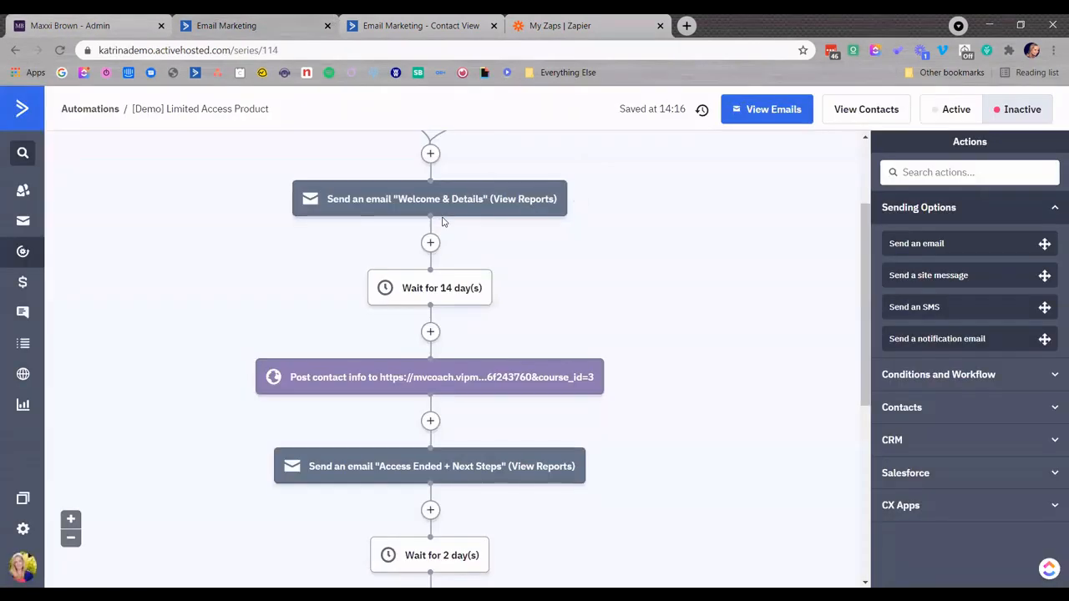
mouse_move(447, 207)
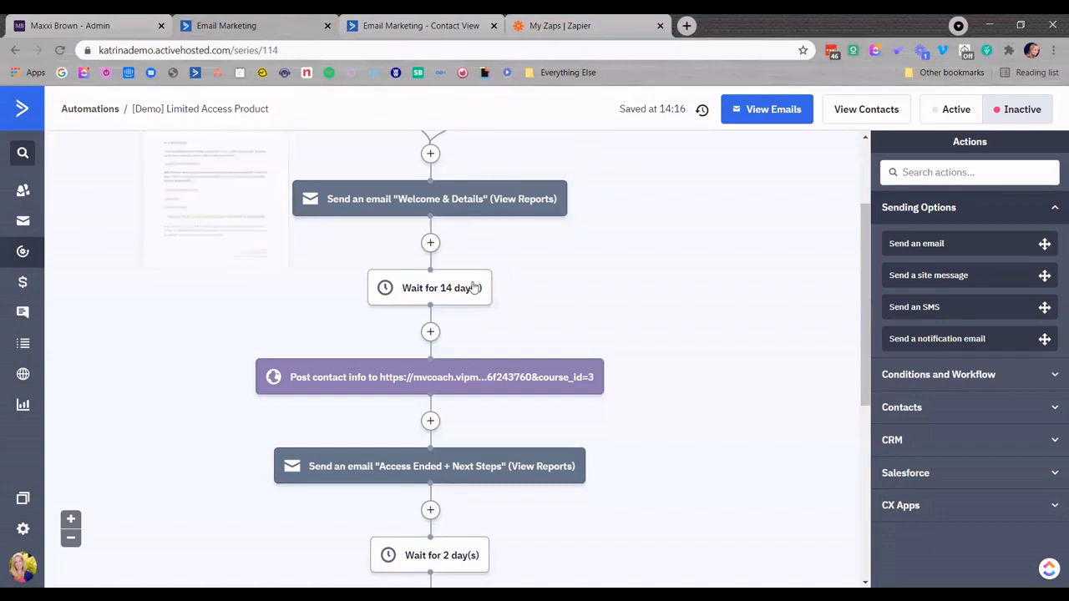
mouse_move(460, 294)
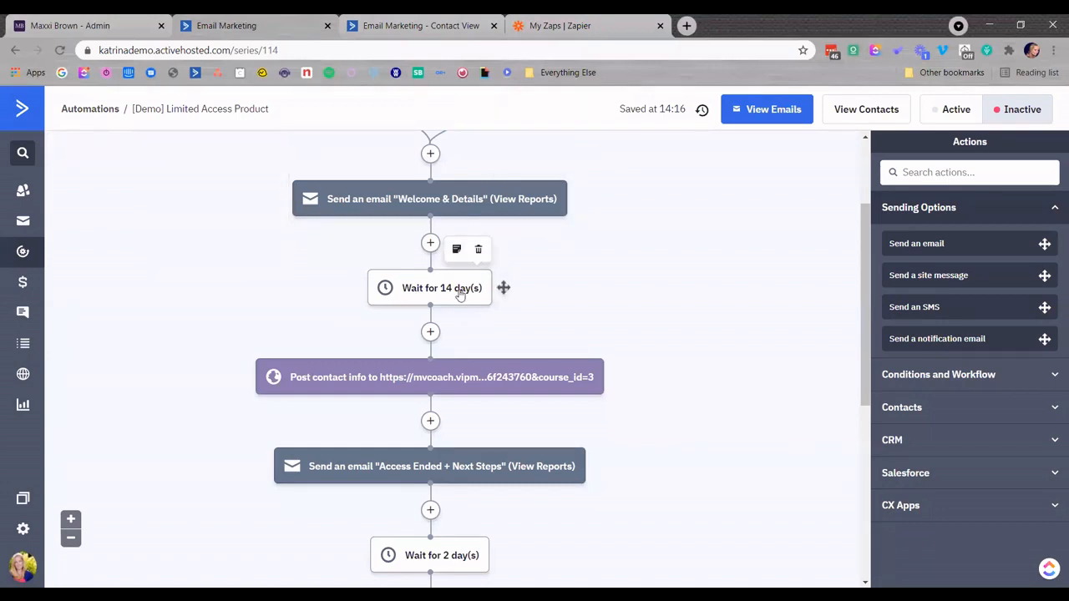
mouse_move(489, 375)
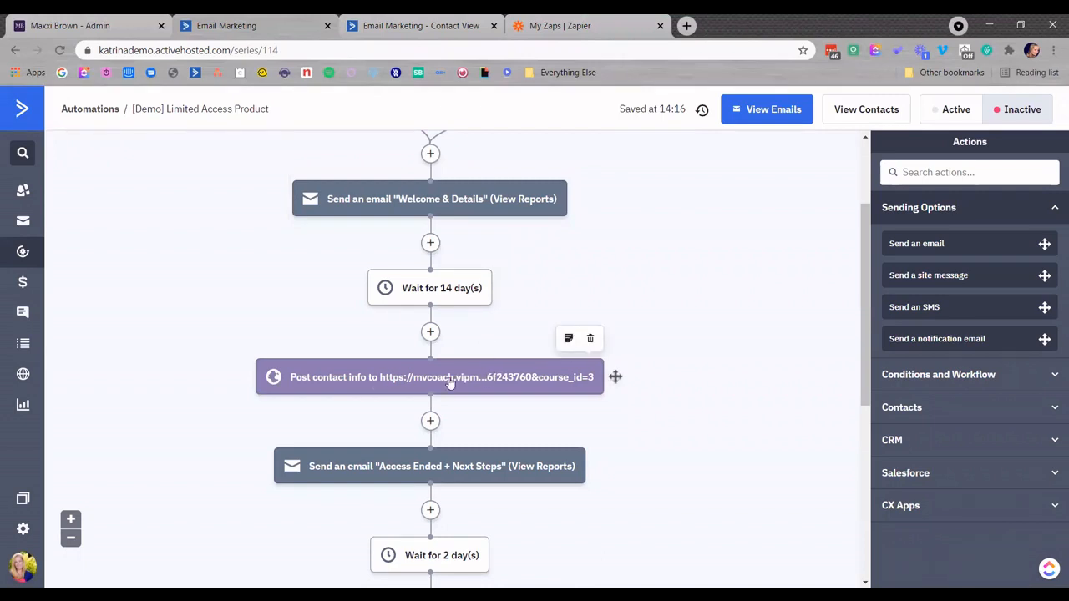
mouse_move(420, 478)
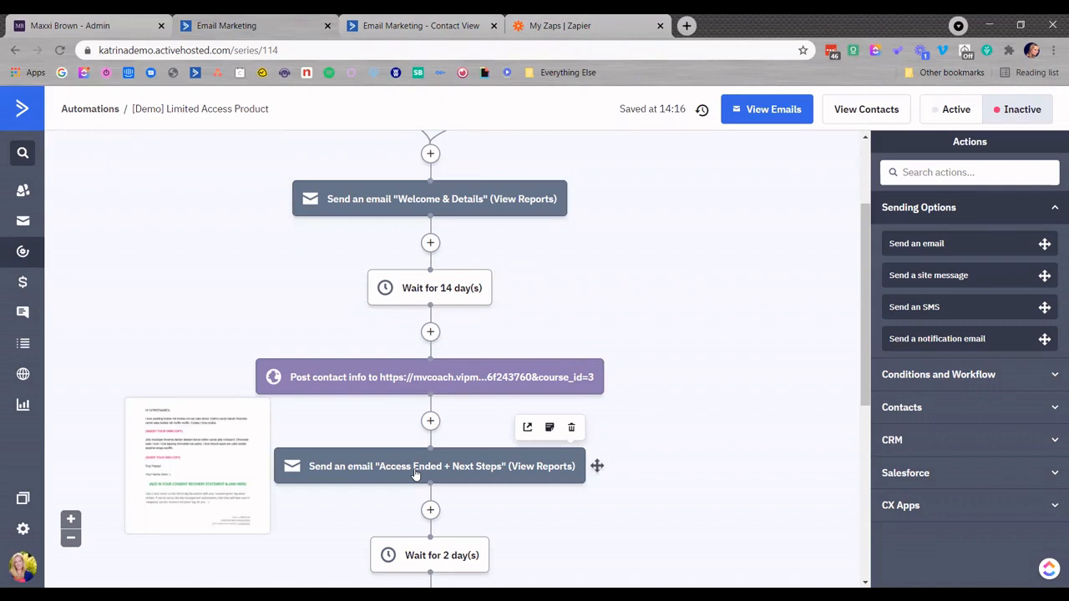
scroll(699, 443, down, 1)
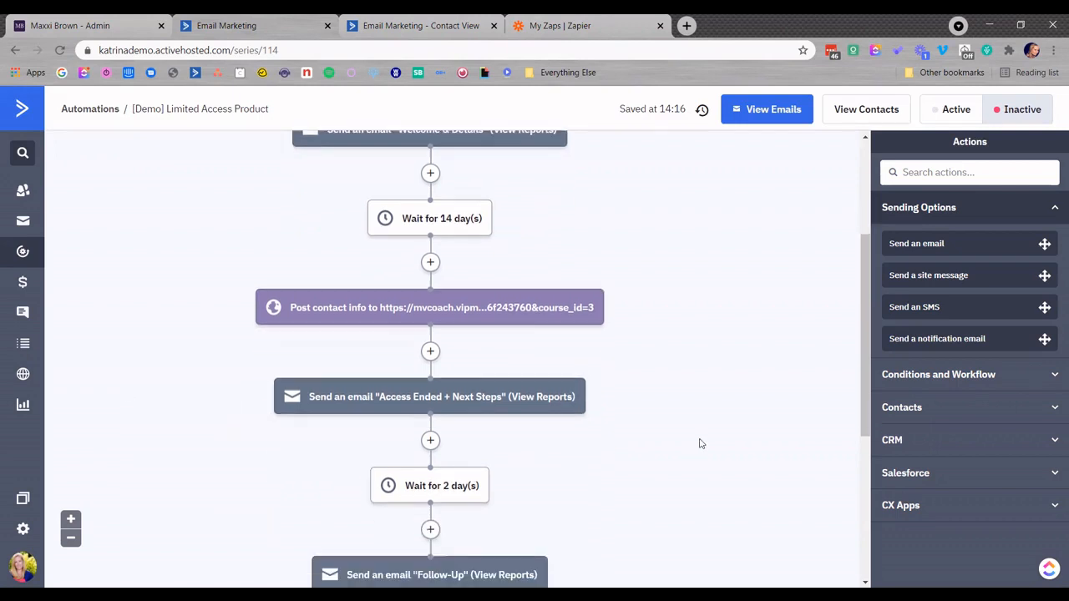
scroll(700, 443, down, 2)
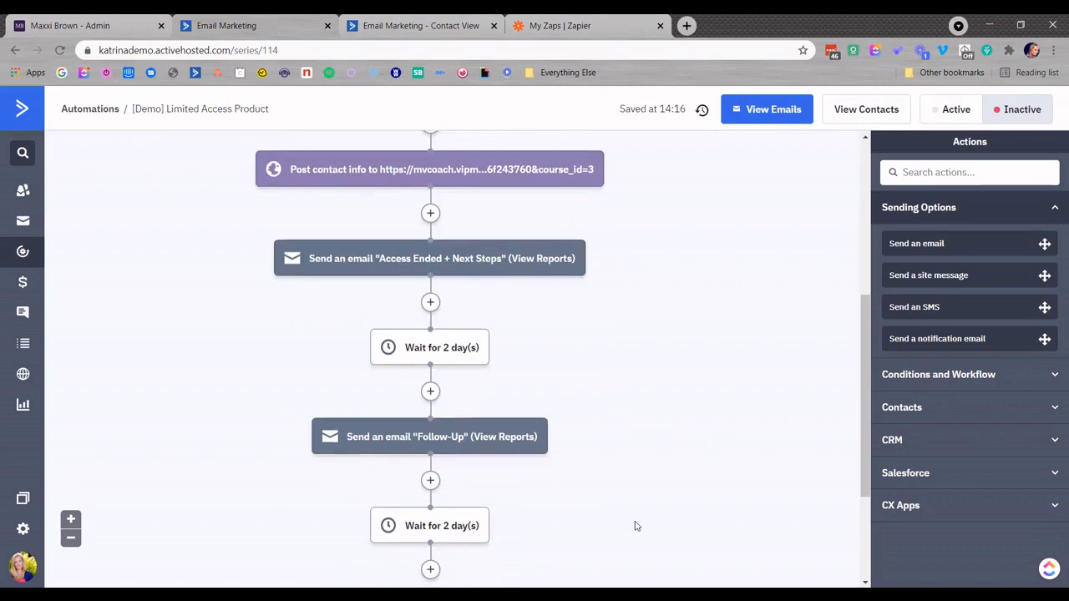
scroll(634, 526, up, 4)
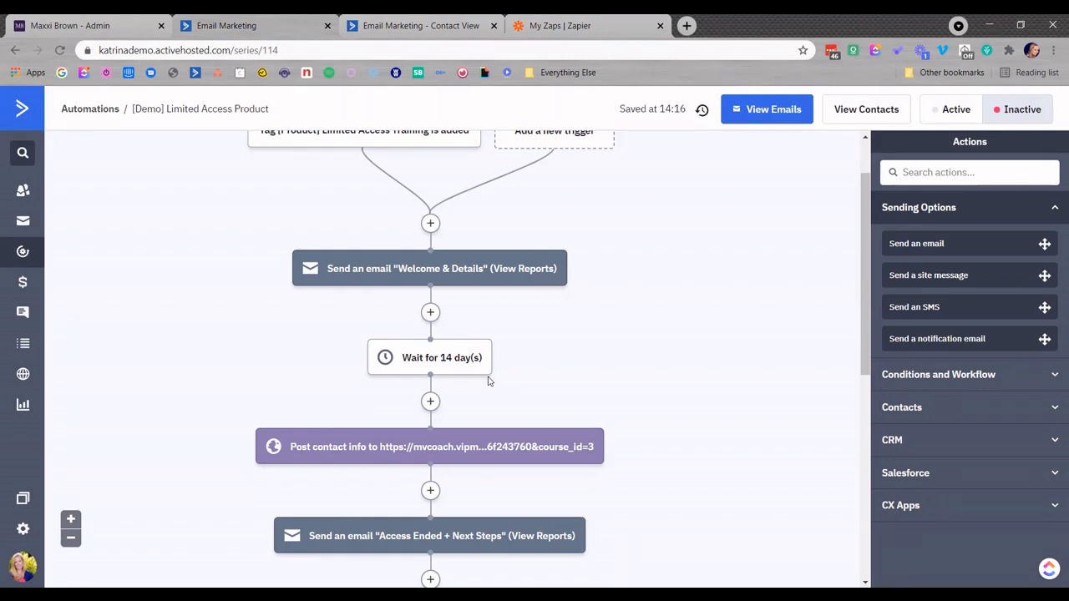
Change the 14-day wait to Wait until and save its conditions without selecting any
click(414, 369)
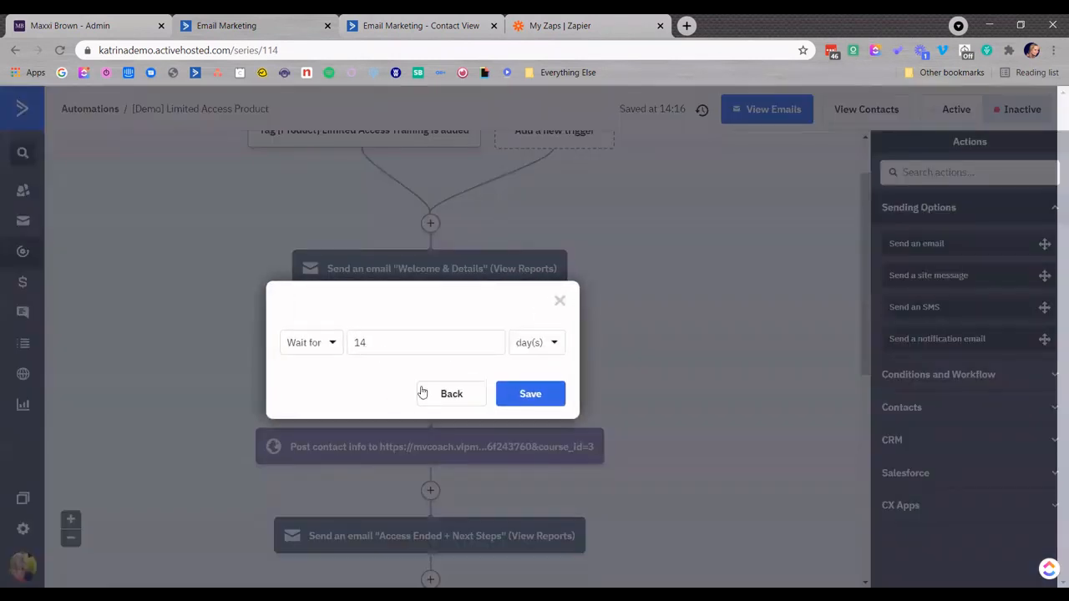
click(319, 354)
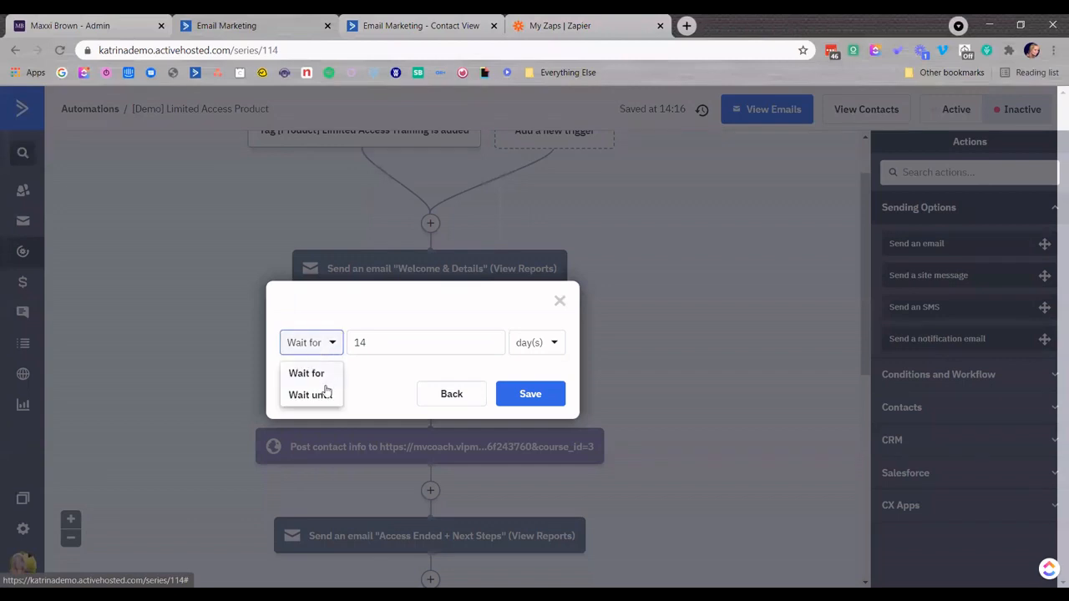
click(318, 395)
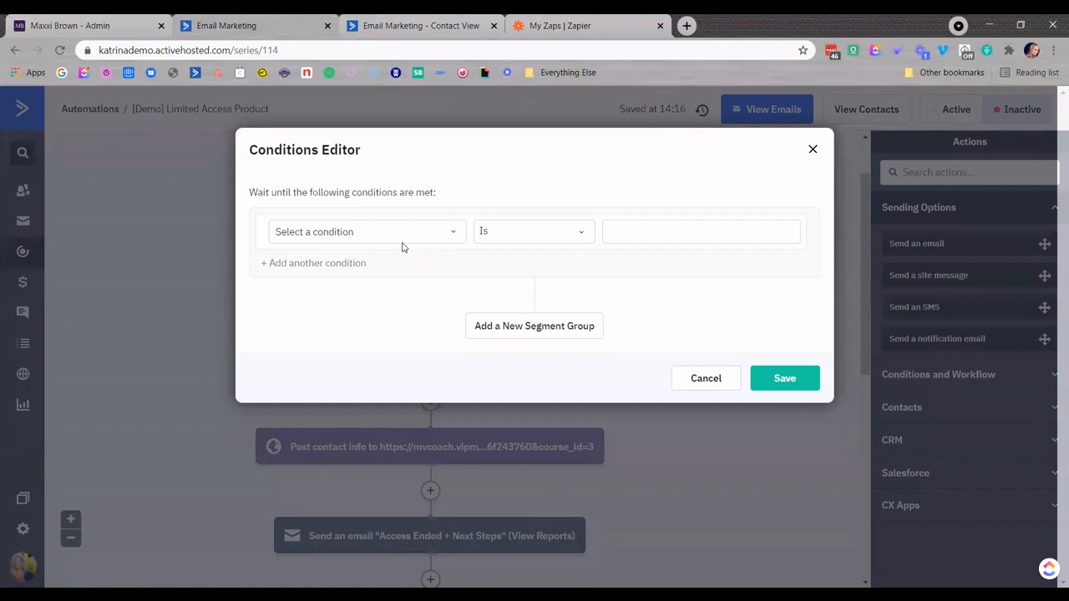
click(775, 389)
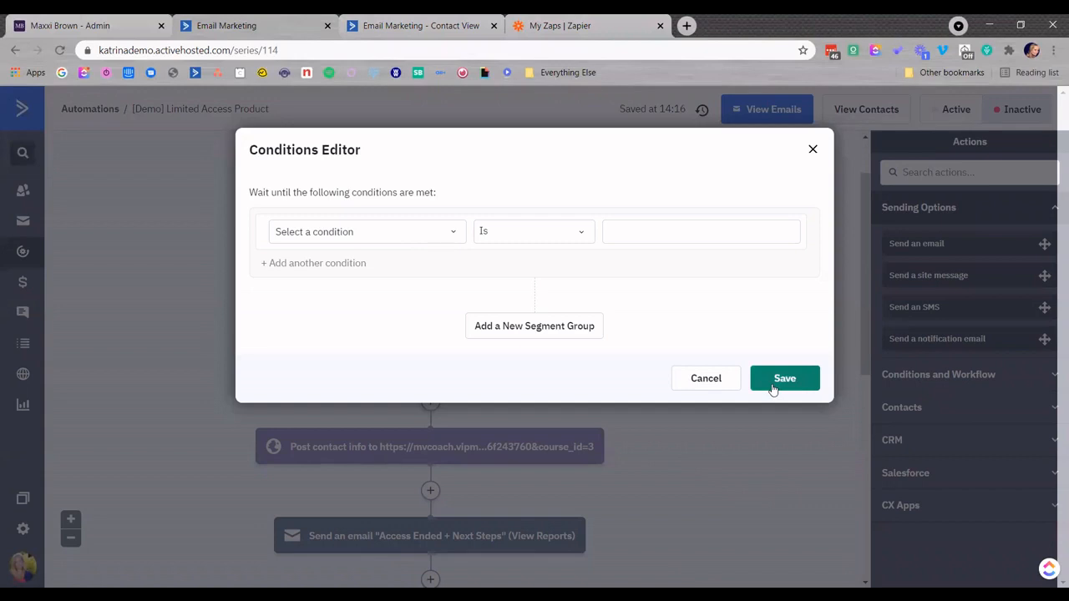
click(772, 389)
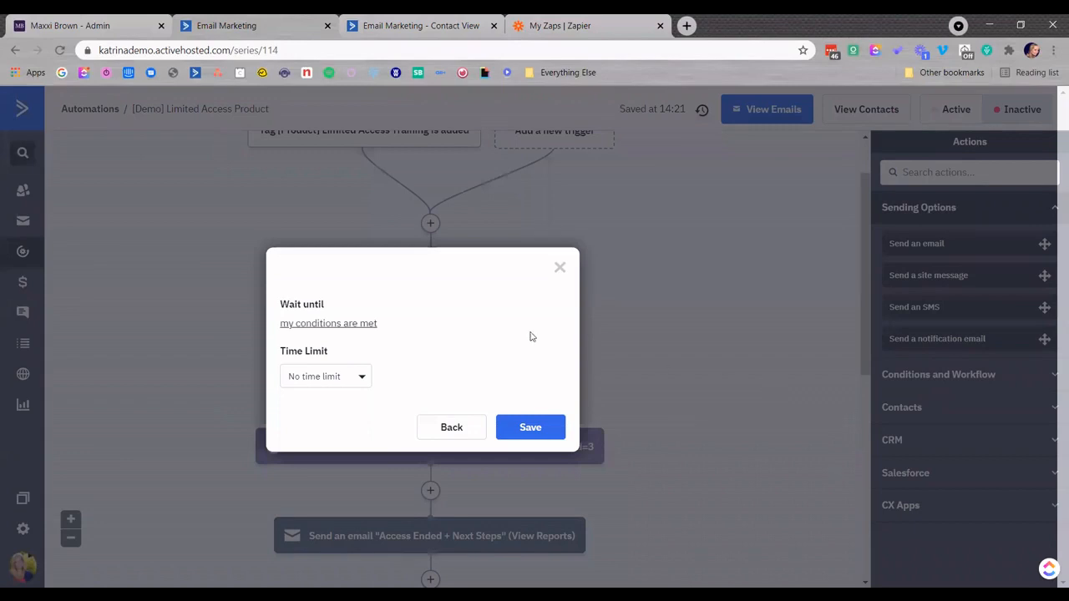
Reopen the wait's conditions editor, leave it and set the wait back to a specified period of 14 days
click(336, 324)
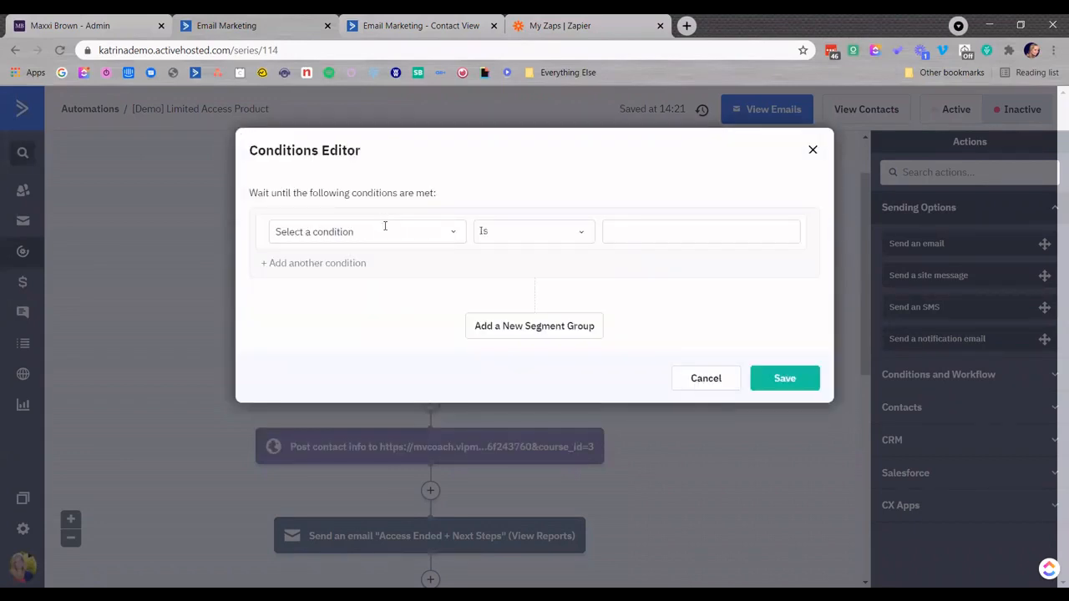
click(625, 412)
click(454, 429)
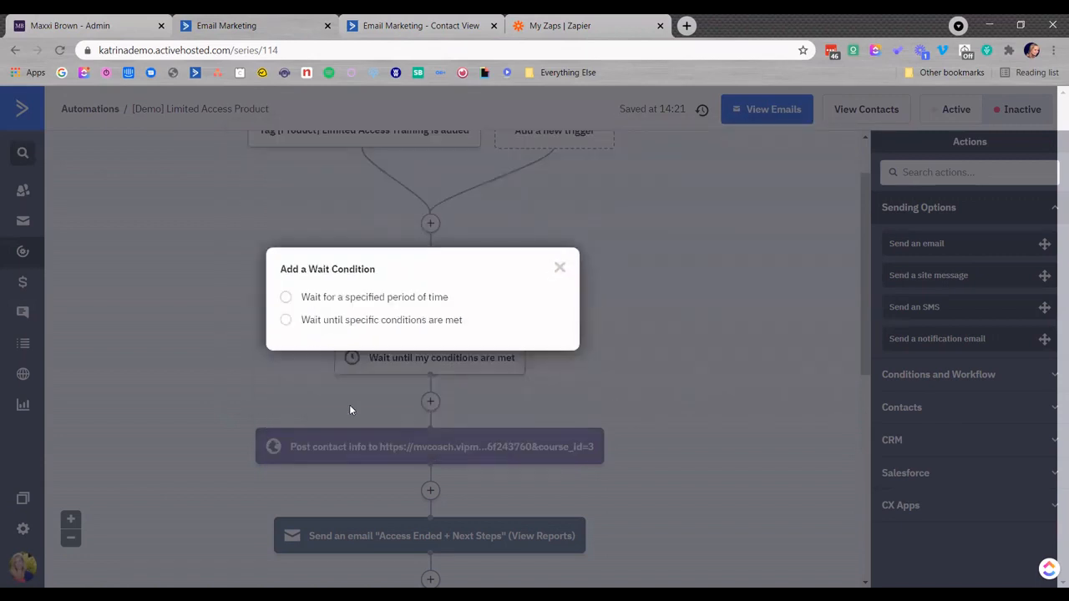
click(339, 298)
click(519, 357)
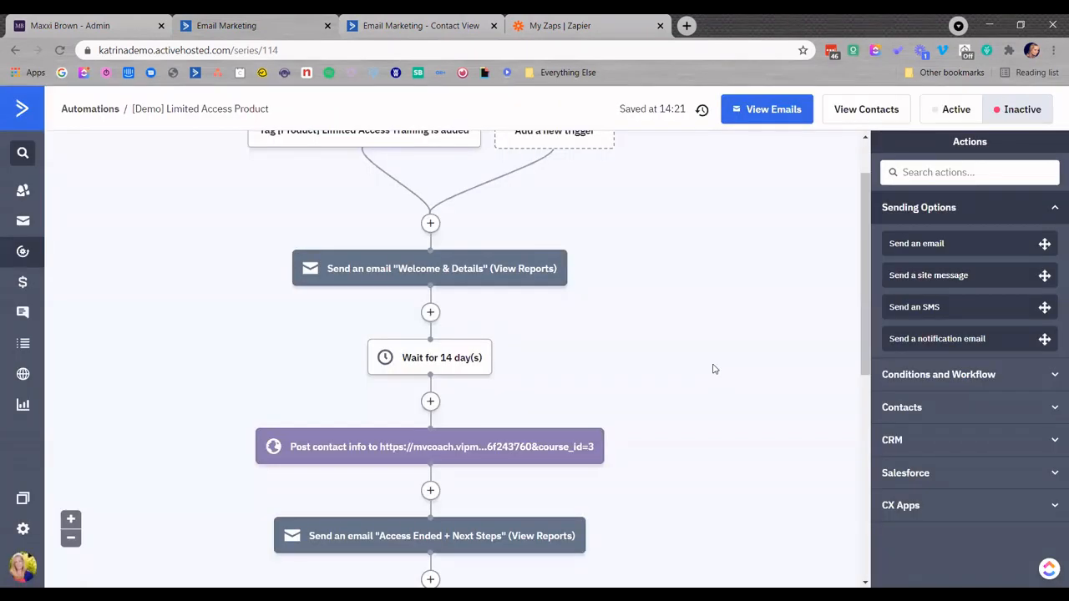
Return to the automations list and open the [Demo] Scheduled Membership Cancellation automation
mouse_move(418, 359)
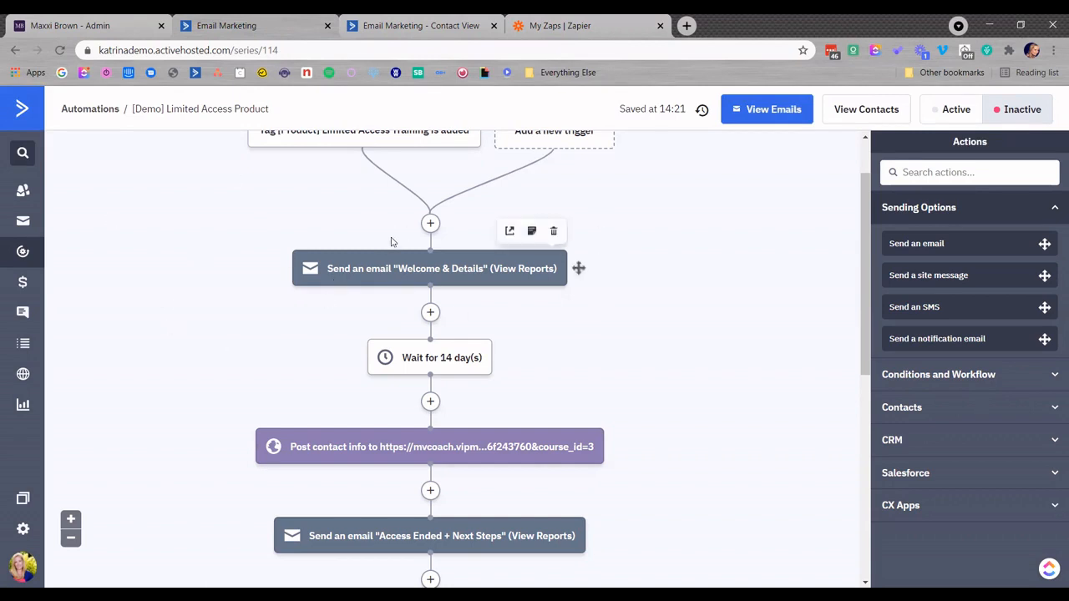
scroll(749, 289, up, 1)
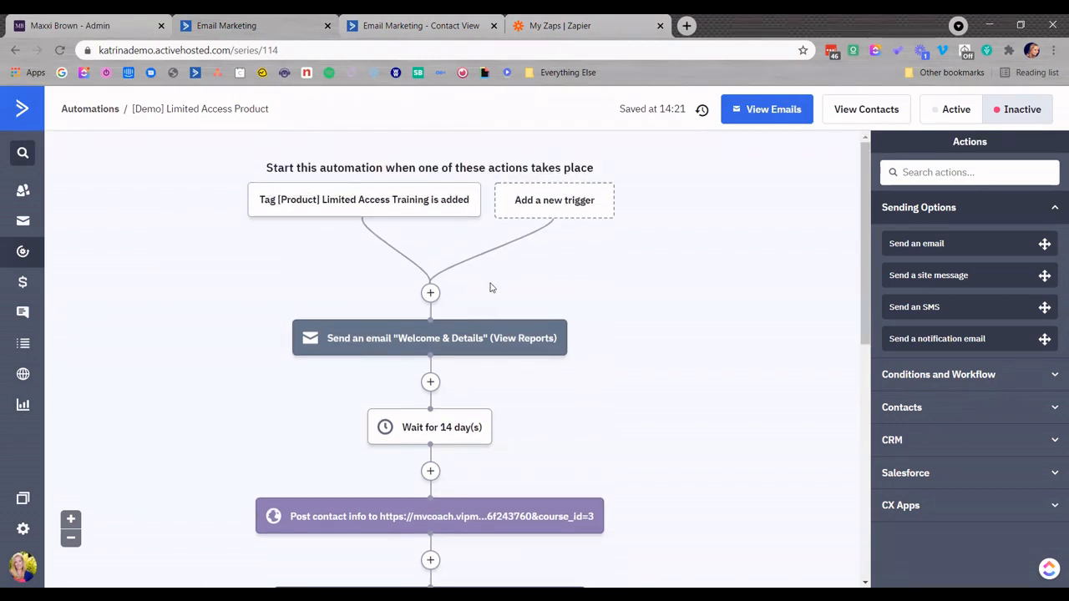
click(14, 244)
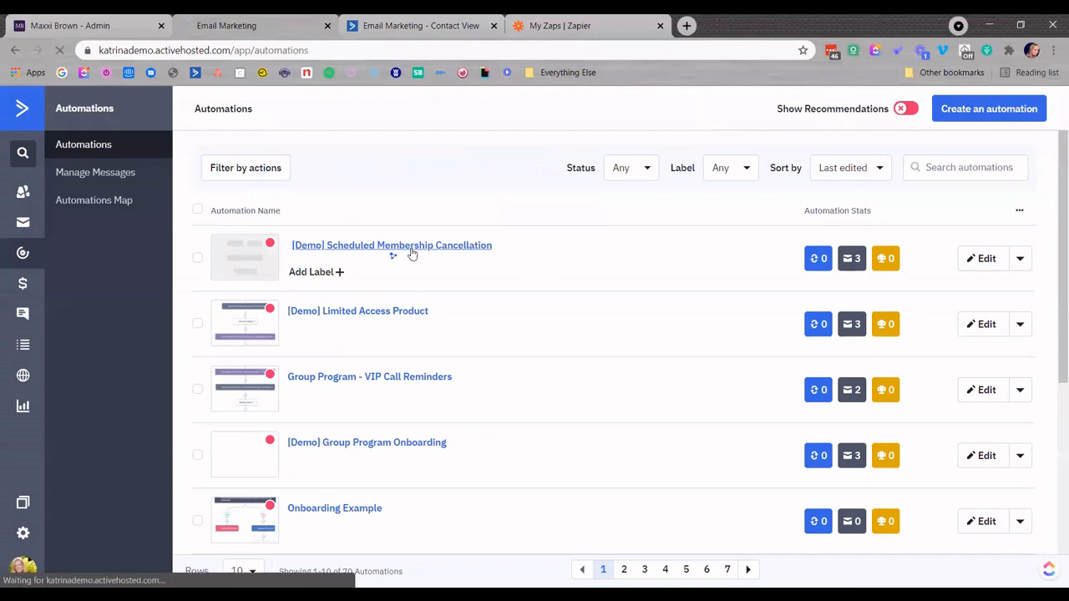
click(410, 249)
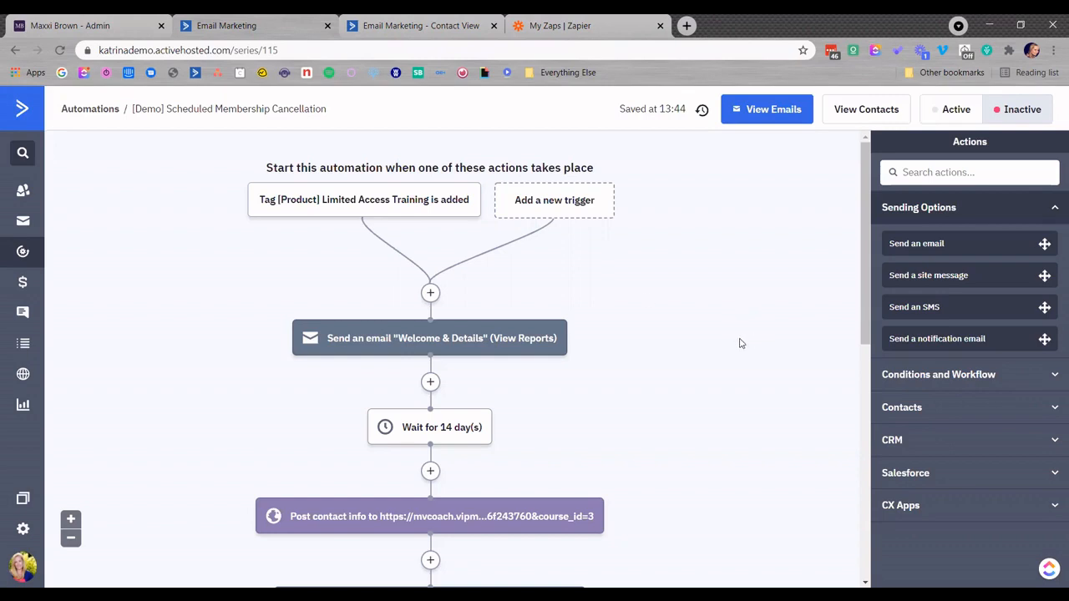
Switch to the contact's record and set its Membership Cxl Date field to 04/30/2021
click(385, 26)
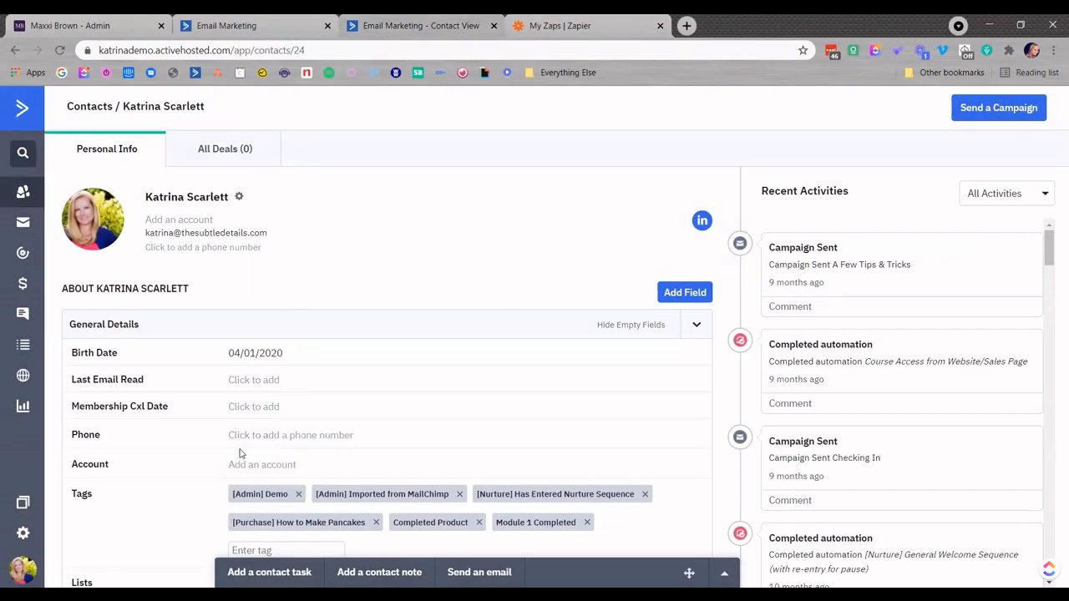
mouse_move(171, 407)
mouse_down()
mouse_move(98, 406)
mouse_move(178, 408)
mouse_up()
right_click(98, 411)
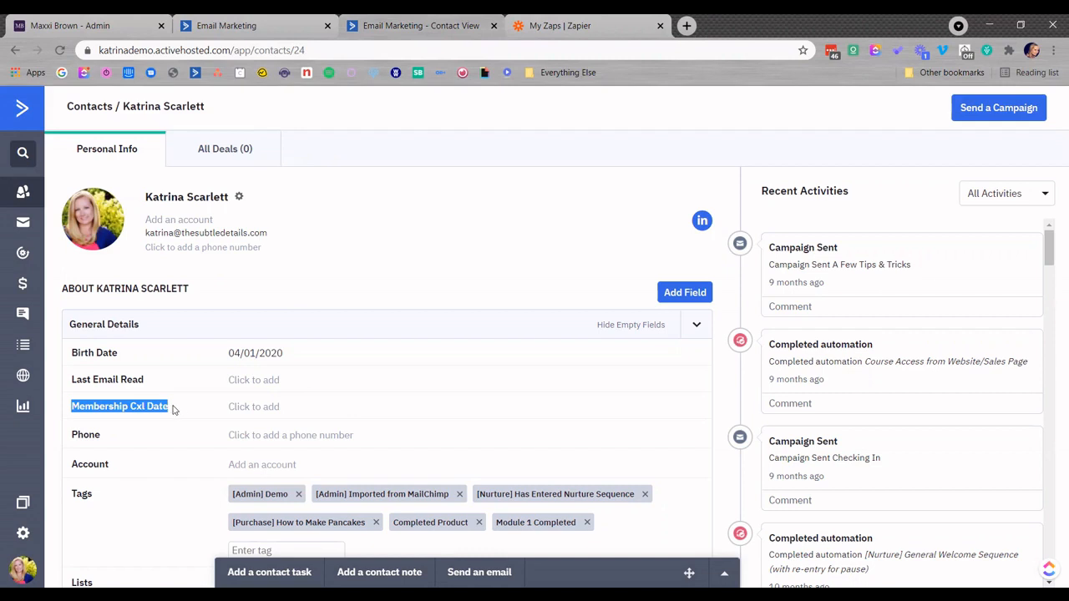
click(244, 410)
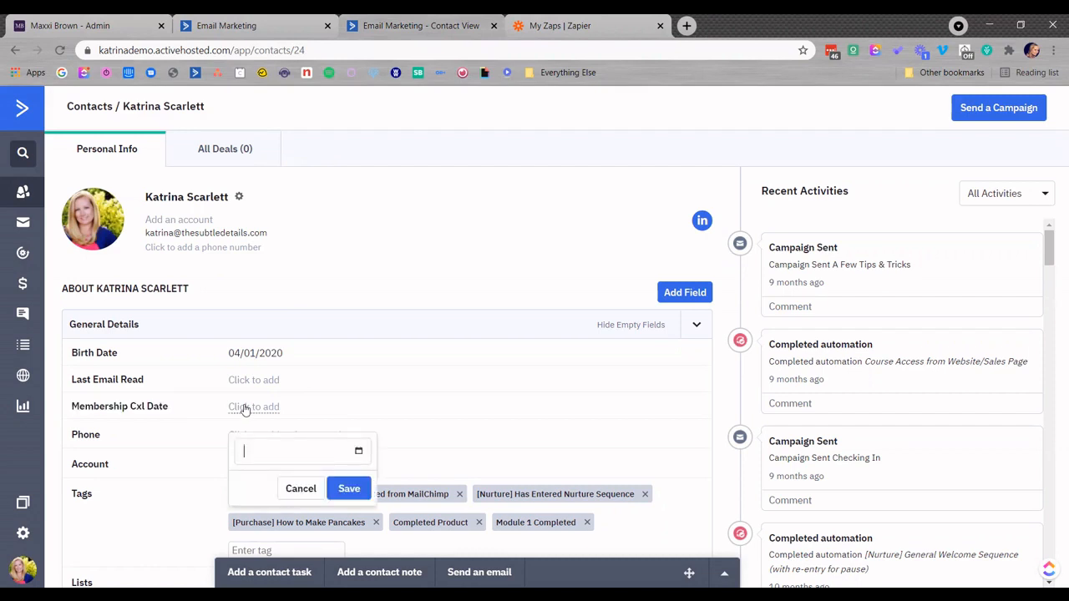
click(359, 453)
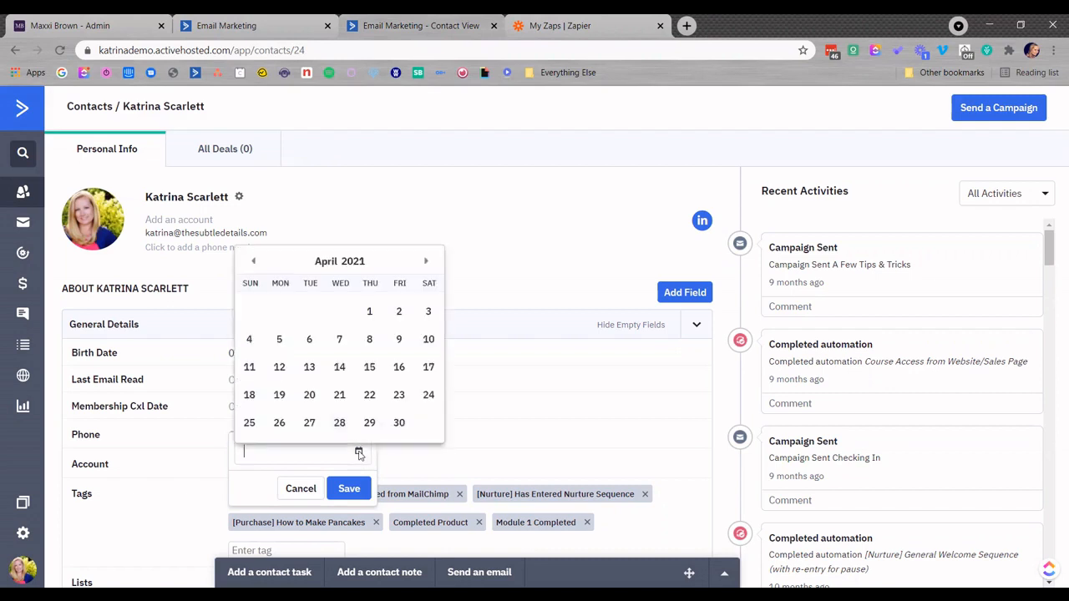
click(399, 423)
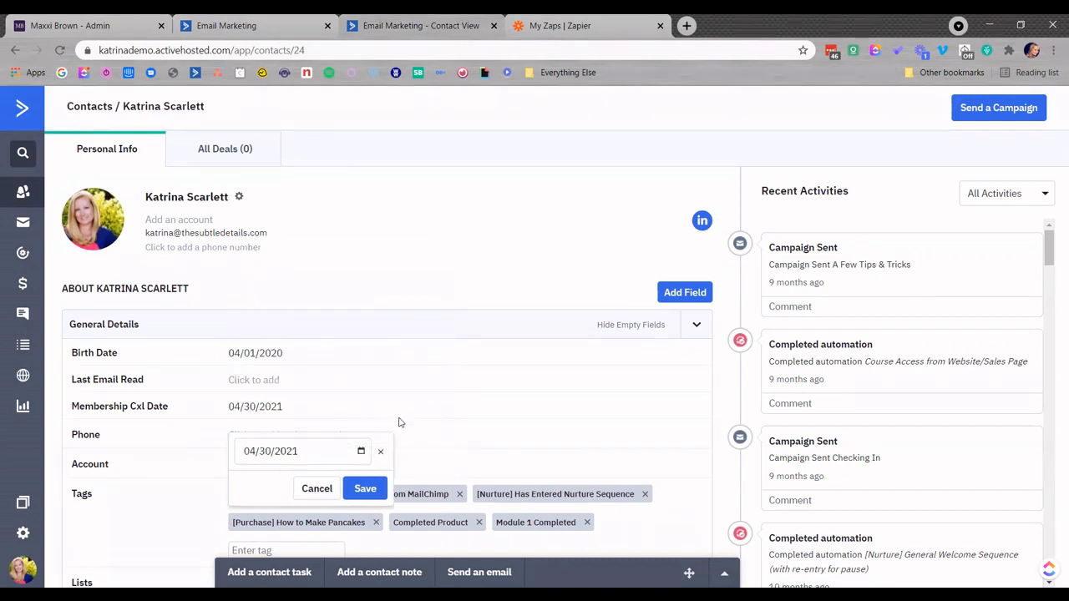
click(365, 489)
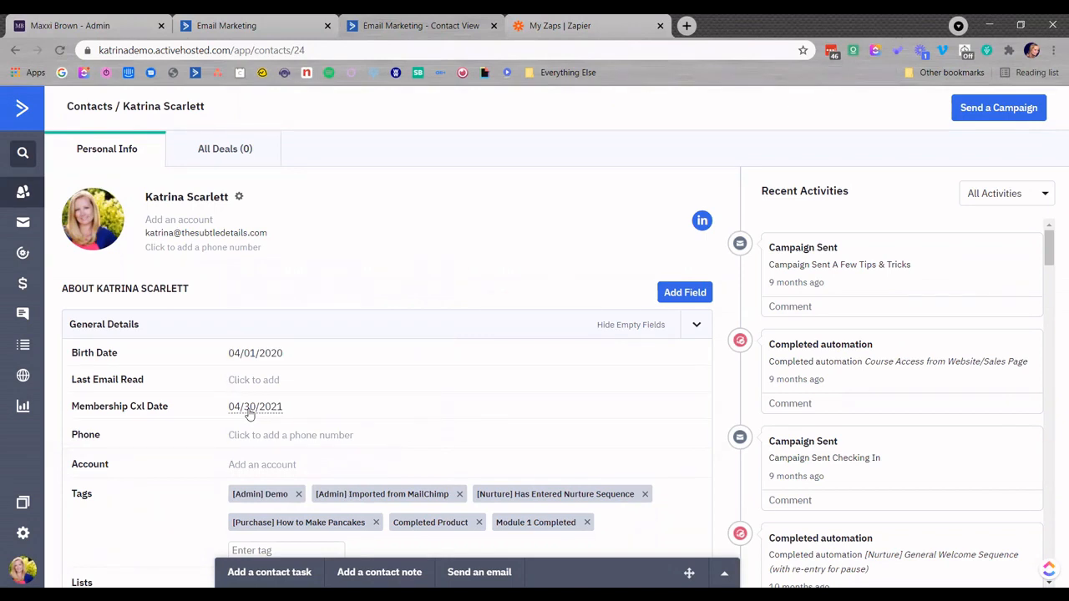
Return to the Scheduled Membership Cancellation automation and change its tag-added start trigger to a Date based trigger
click(200, 21)
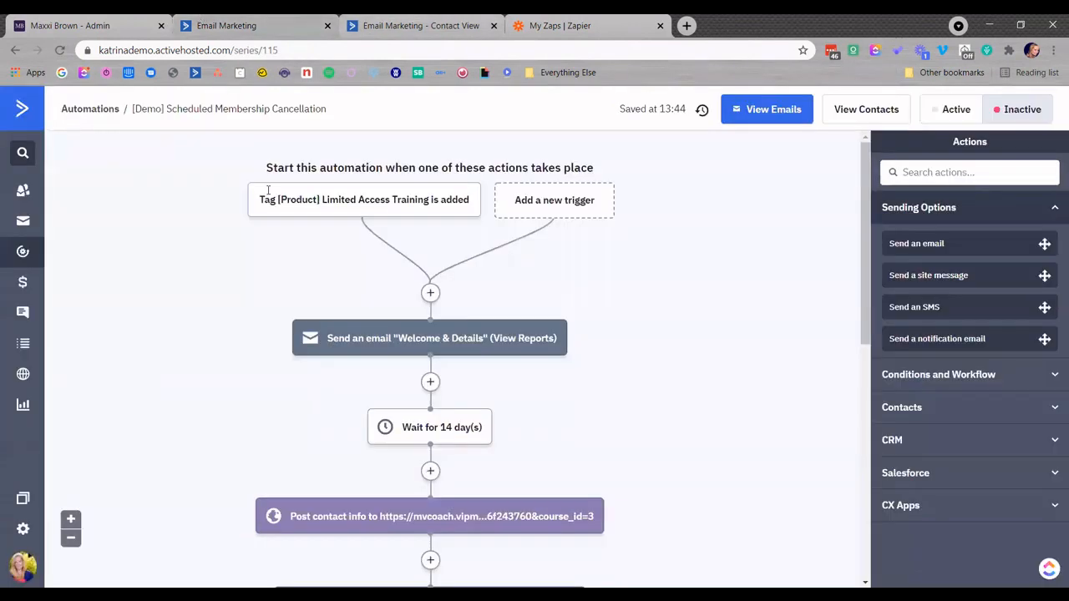
click(354, 201)
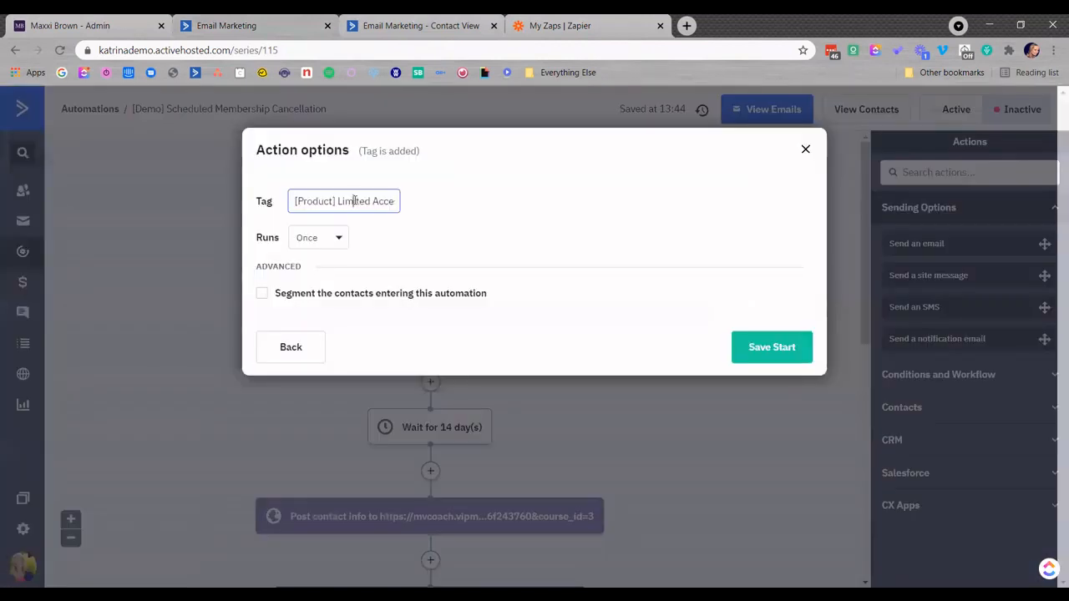
click(281, 345)
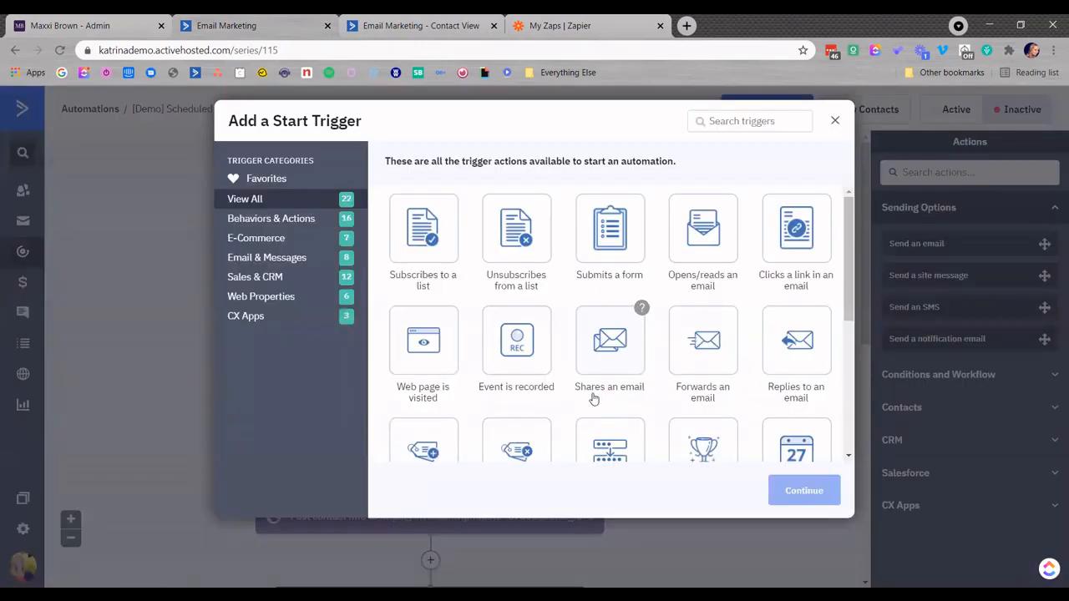
scroll(799, 405, down, 1)
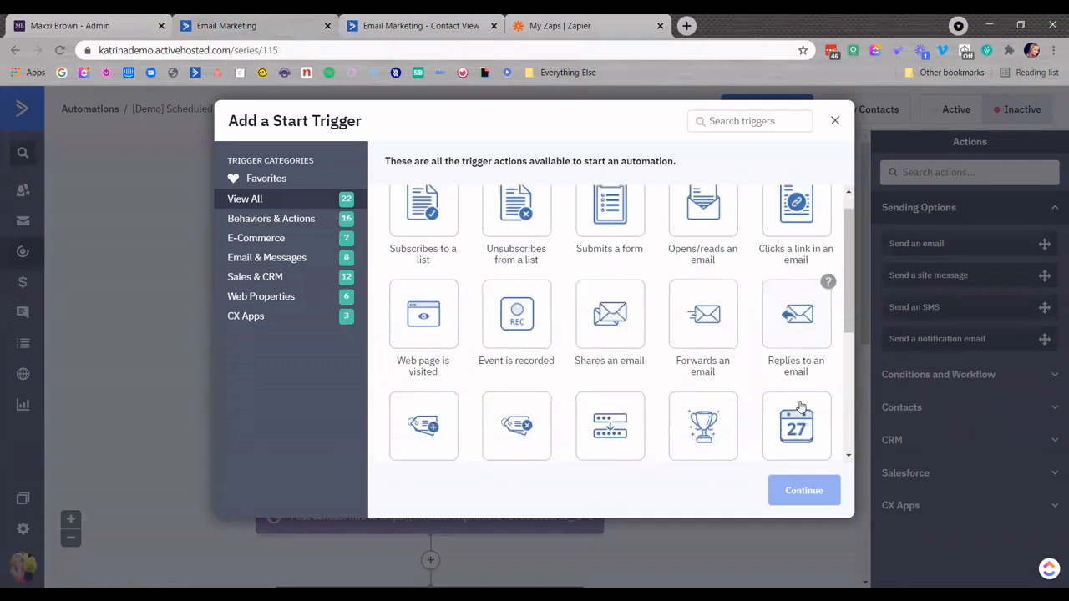
scroll(800, 406, down, 1)
click(799, 389)
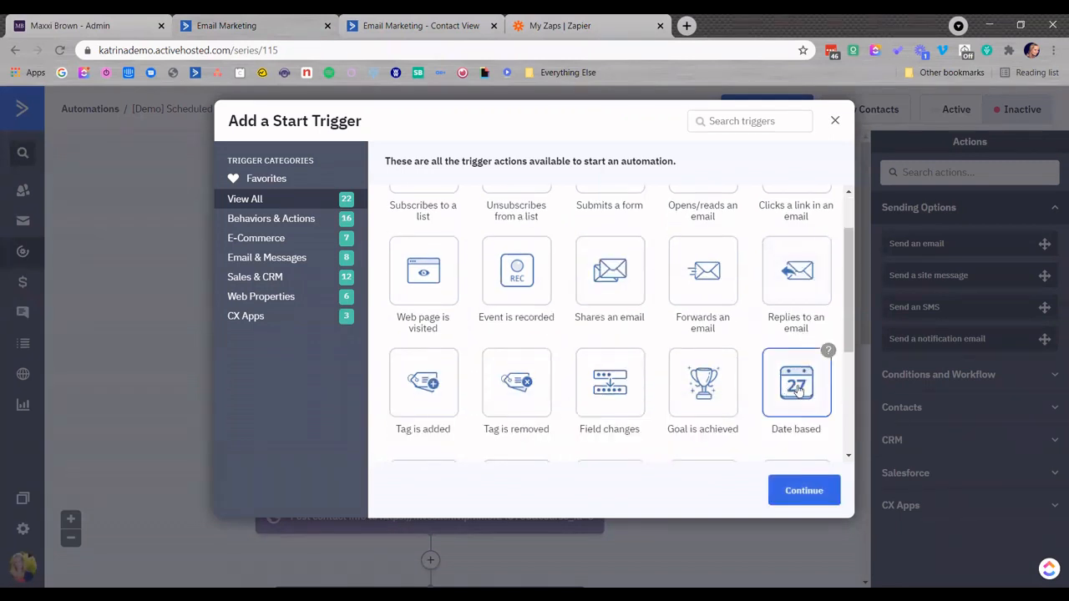
click(797, 492)
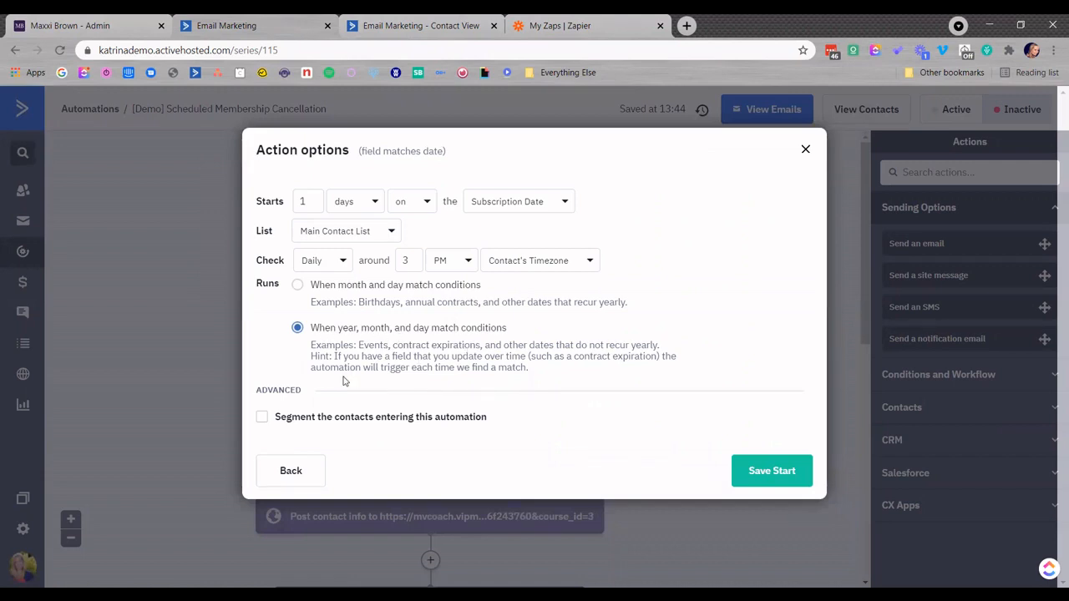
Base the start trigger on the Membership Cxl Date contact field
click(508, 205)
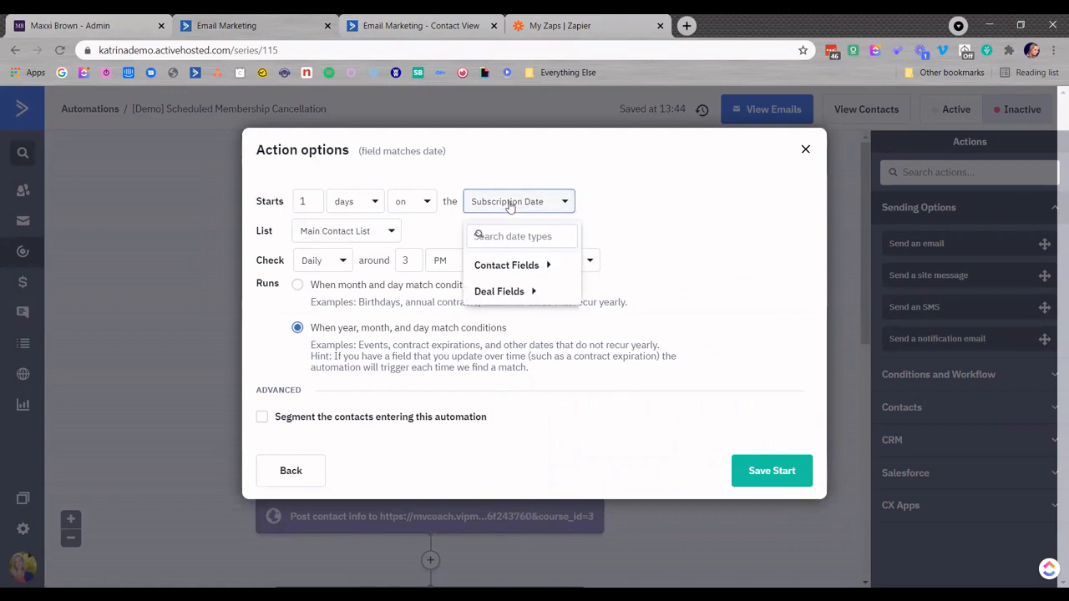
click(516, 268)
scroll(501, 334, down, 1)
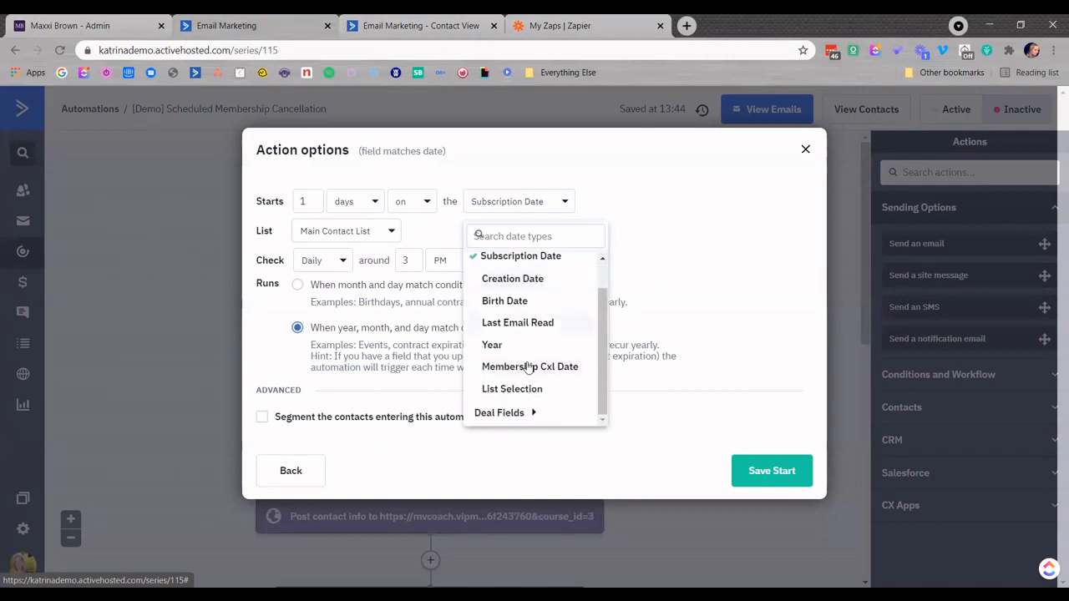
click(519, 364)
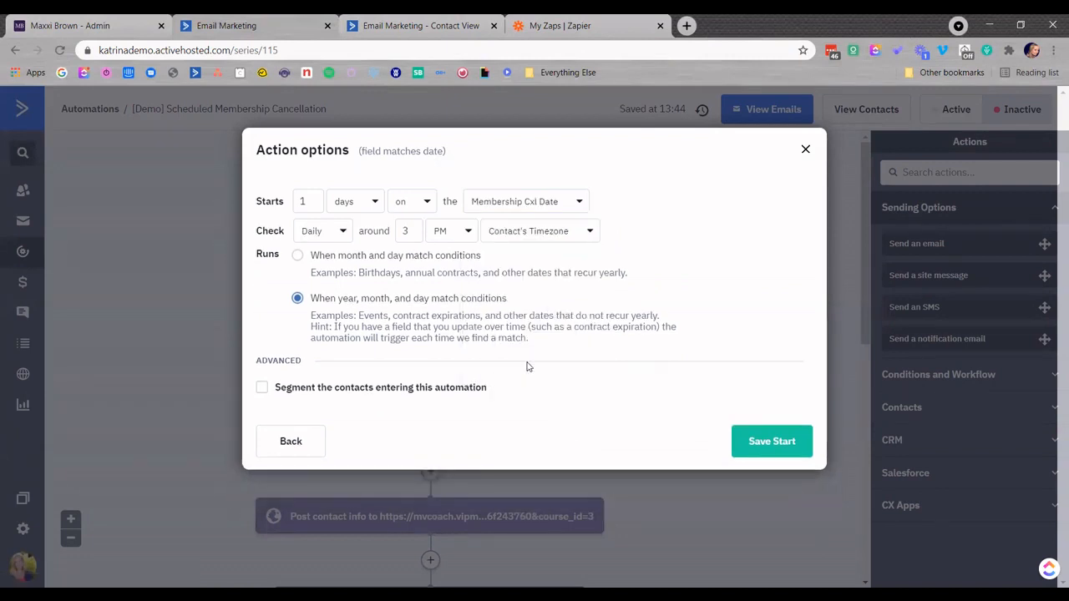
Start the automation 0 days on the date, checking daily around 6 AM, and save the trigger
drag(305, 201, 292, 206)
text(0)
drag(410, 230, 392, 235)
text(6)
click(444, 238)
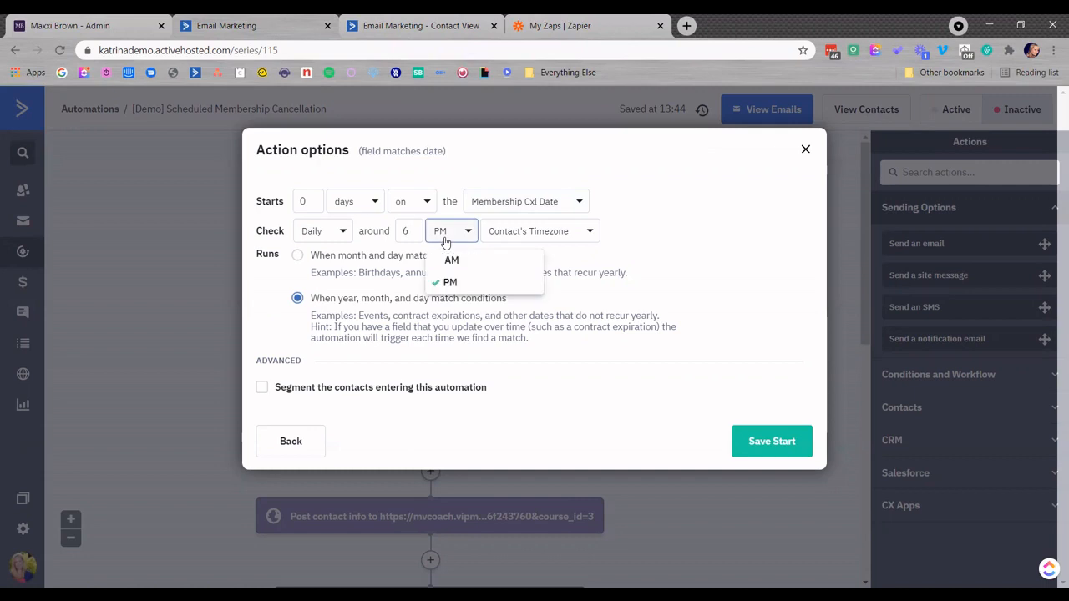
click(447, 257)
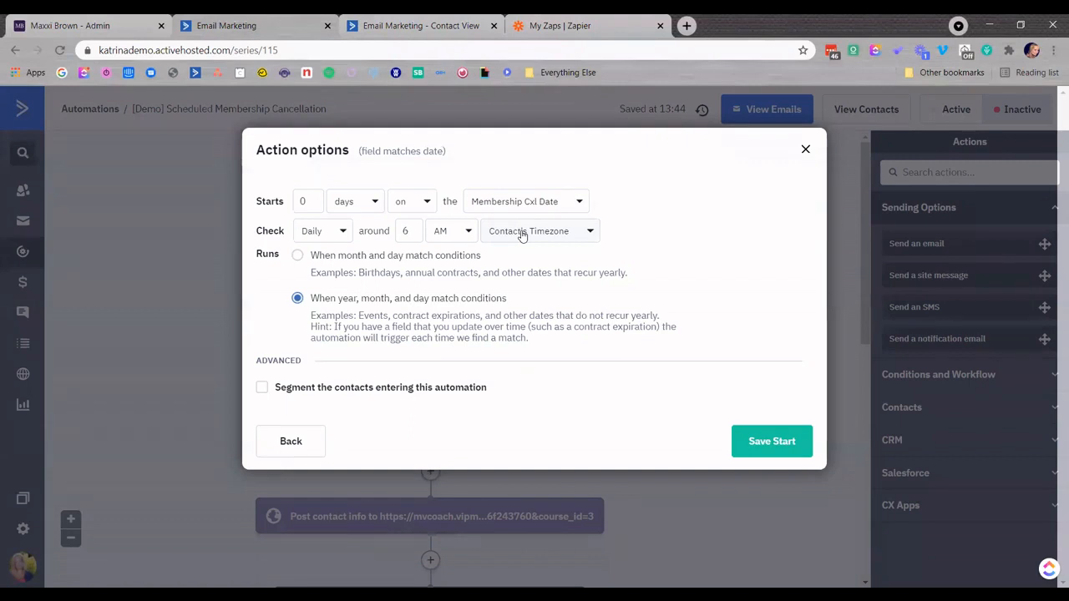
click(762, 431)
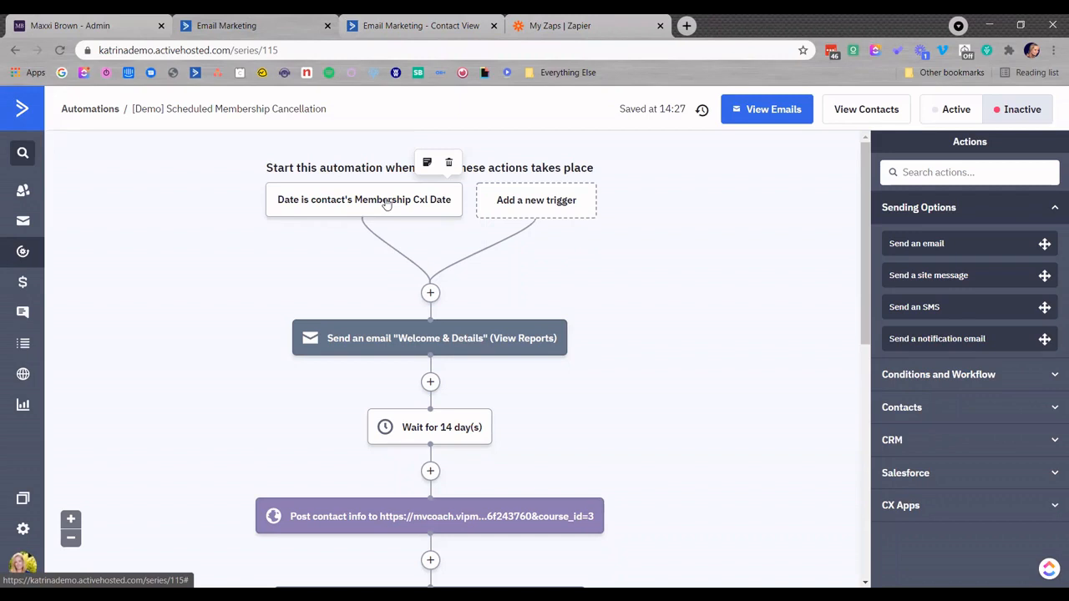
Delete the "Welcome & Details" email and the 14-day wait from the automation
mouse_move(488, 354)
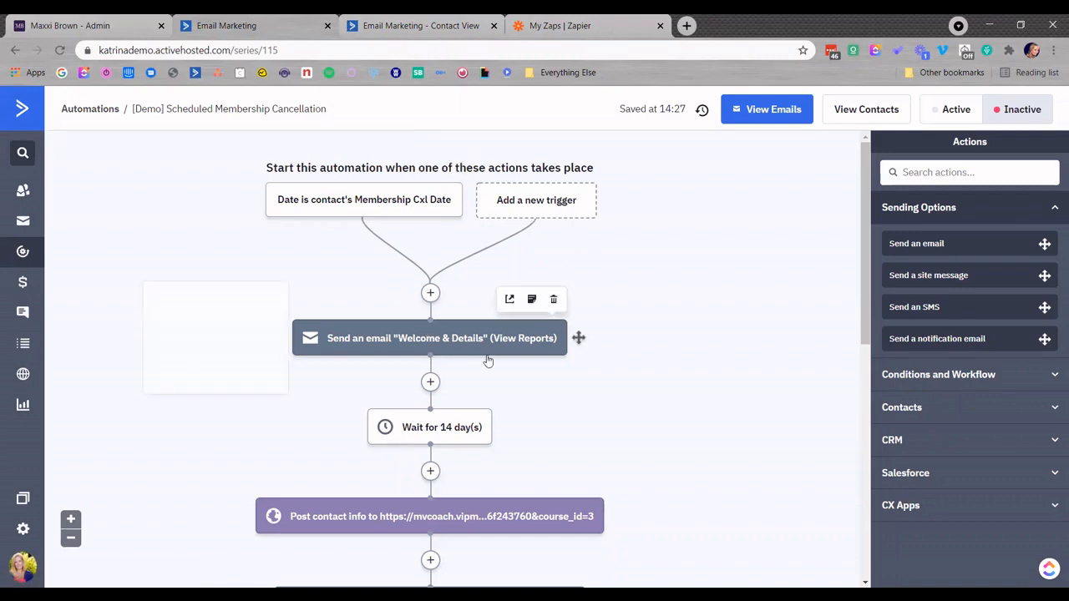
click(553, 304)
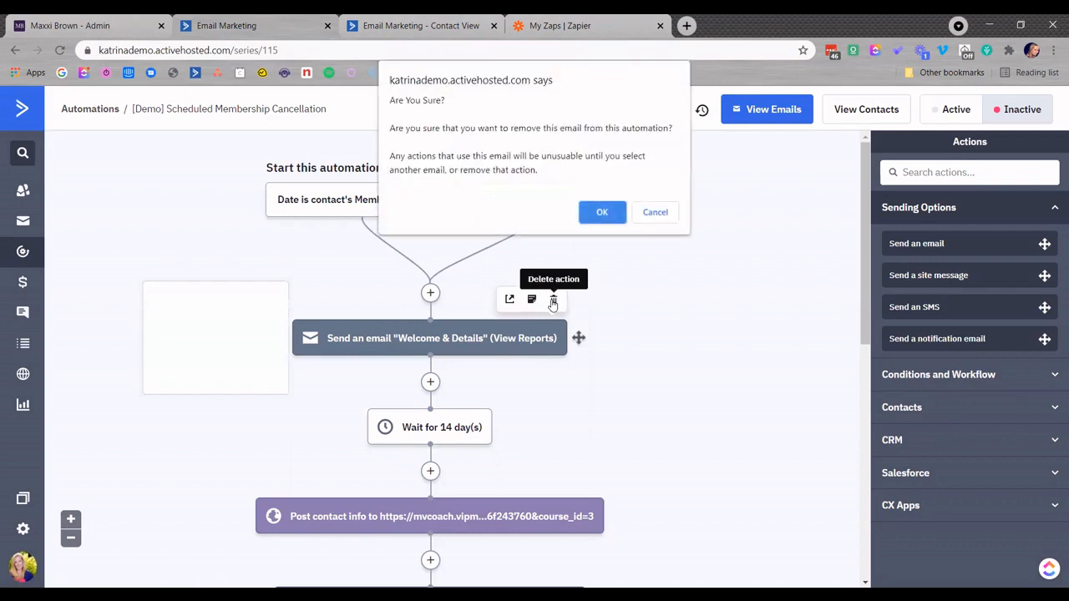
click(603, 221)
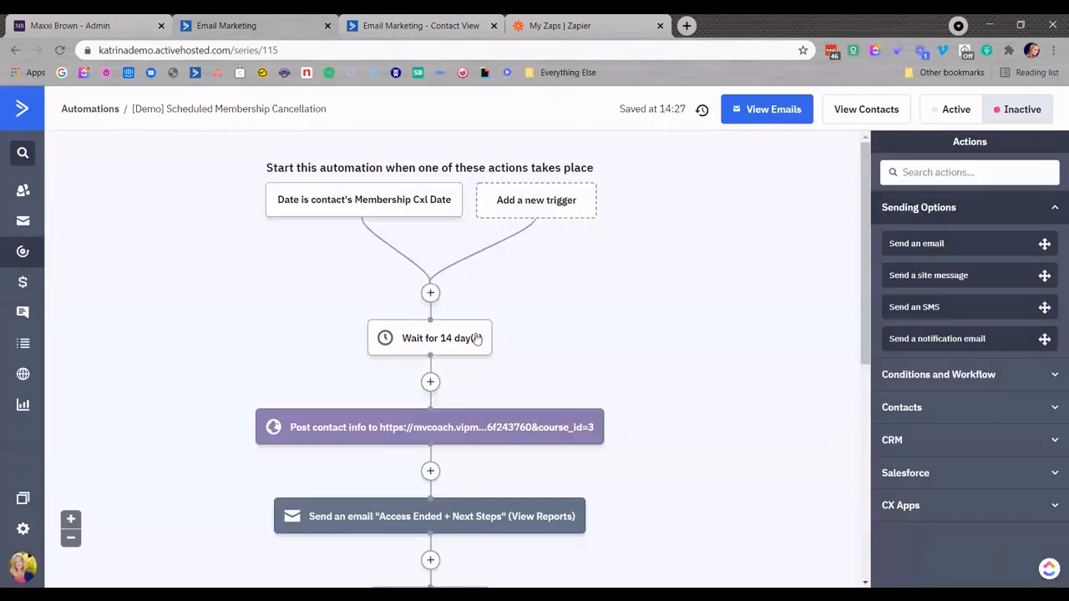
mouse_move(478, 303)
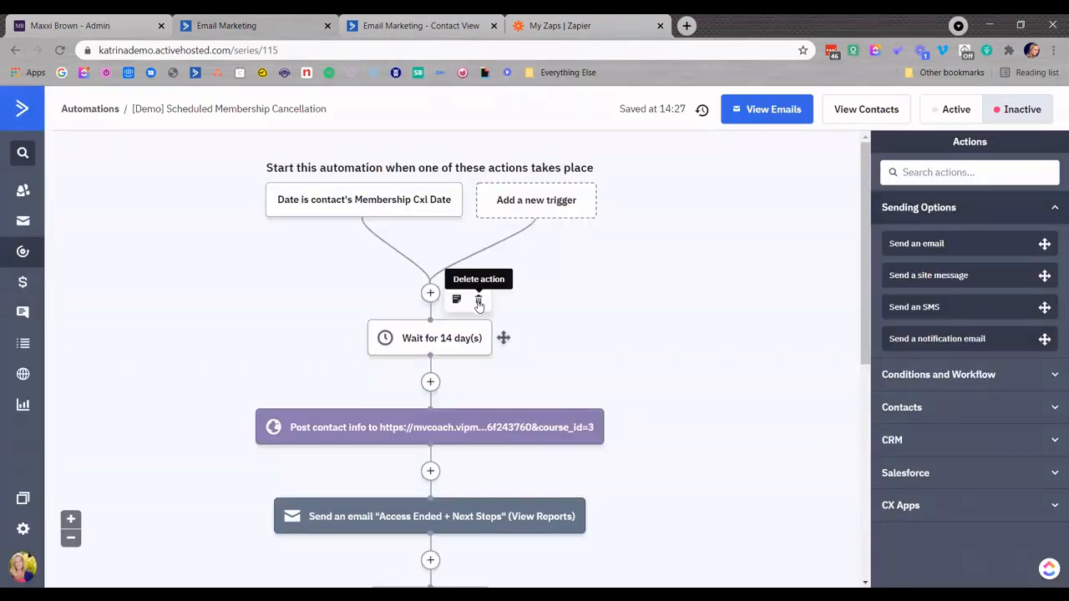
click(478, 302)
click(602, 129)
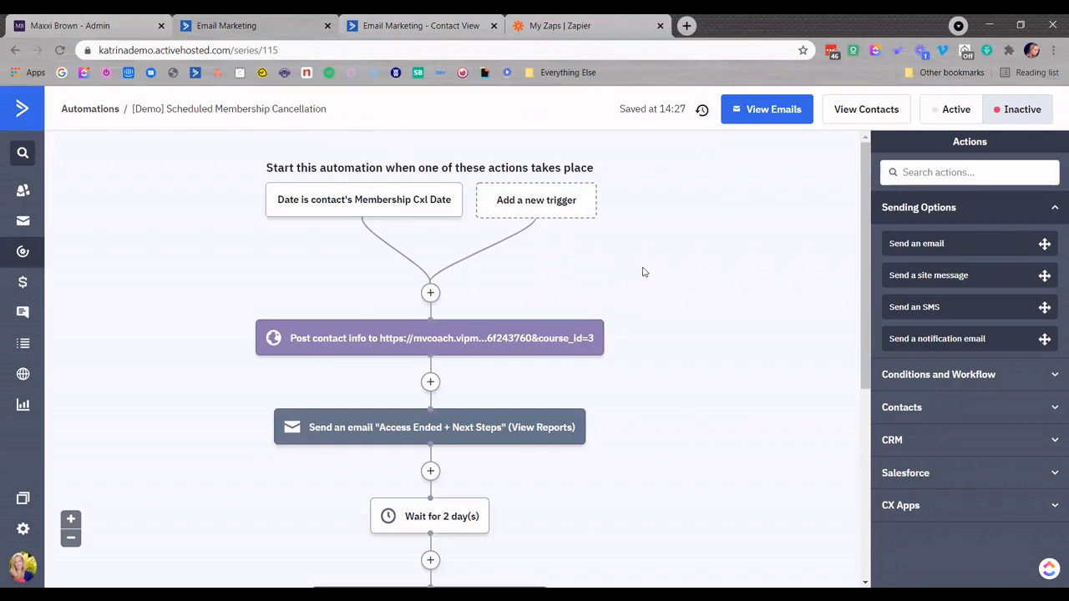
mouse_move(476, 343)
click(431, 382)
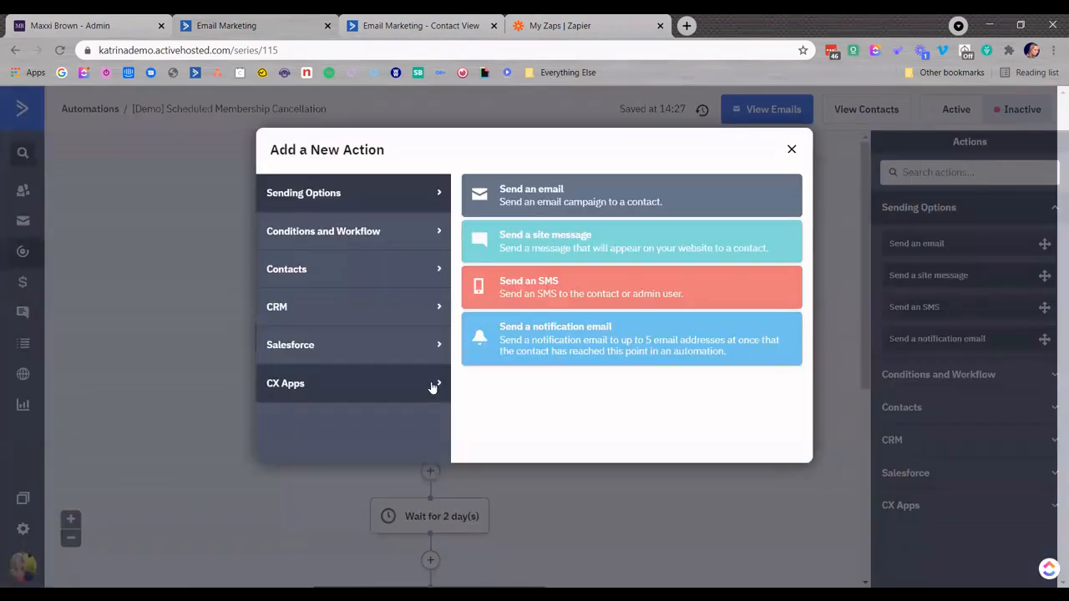
click(535, 347)
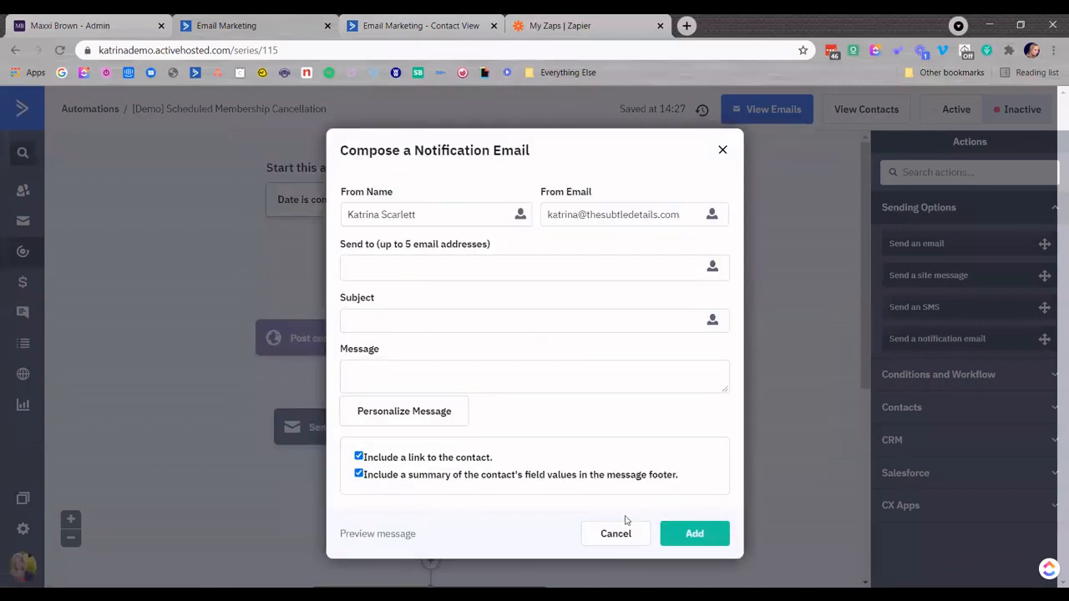
click(606, 535)
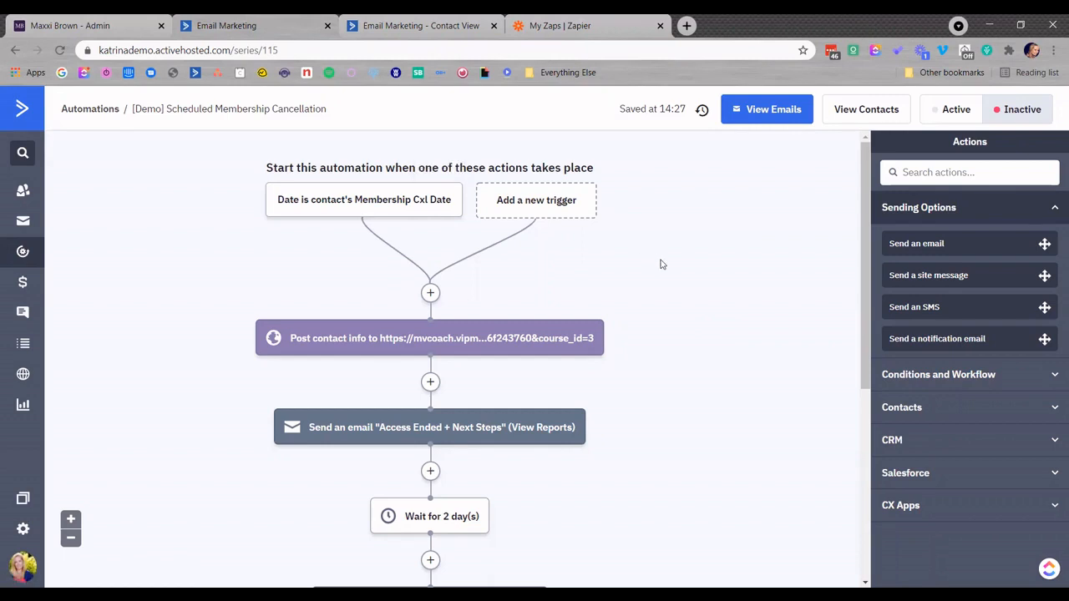
Switch to Zapier and open the MemberVault trigger of the [Demo] Remove Product Access on May 15th, 2021 Zap
click(558, 26)
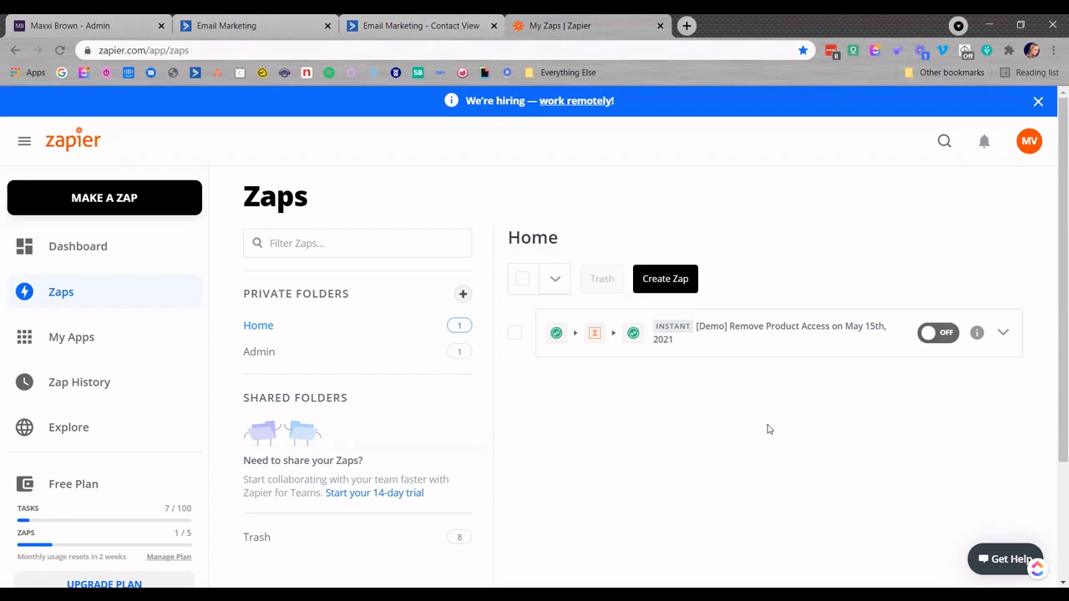
click(758, 332)
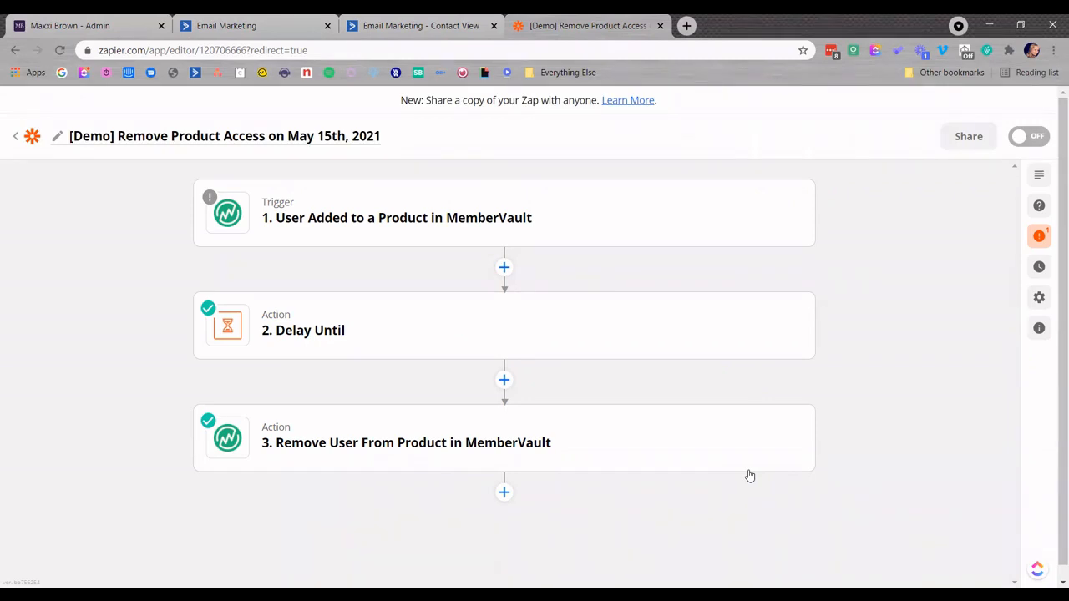
mouse_move(525, 221)
click(523, 222)
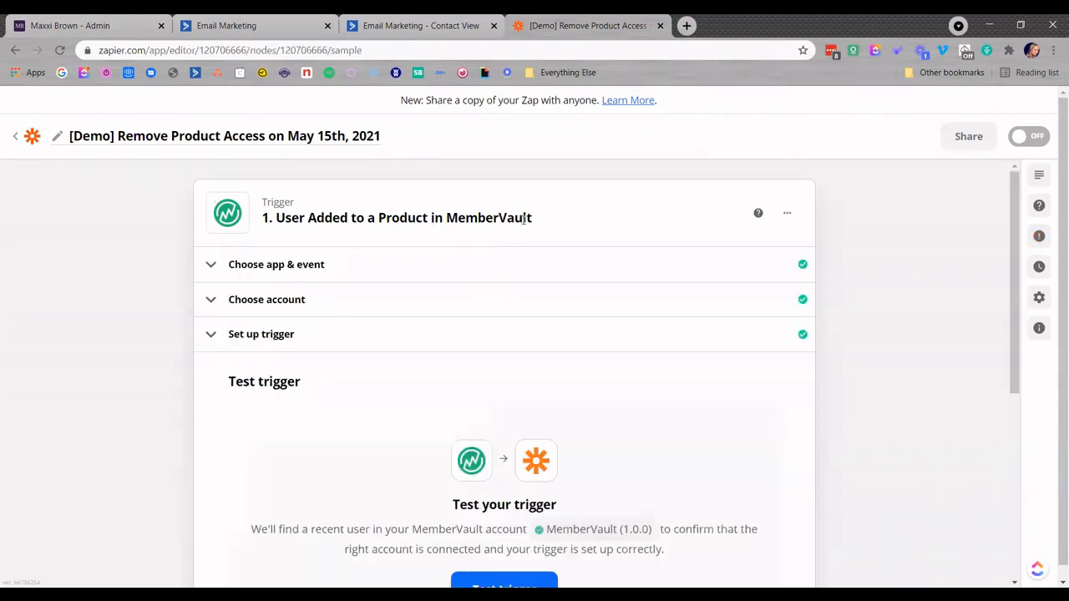
Review the trigger's setup with Maximize Your Business Course as the product, test the trigger and finish it
click(249, 335)
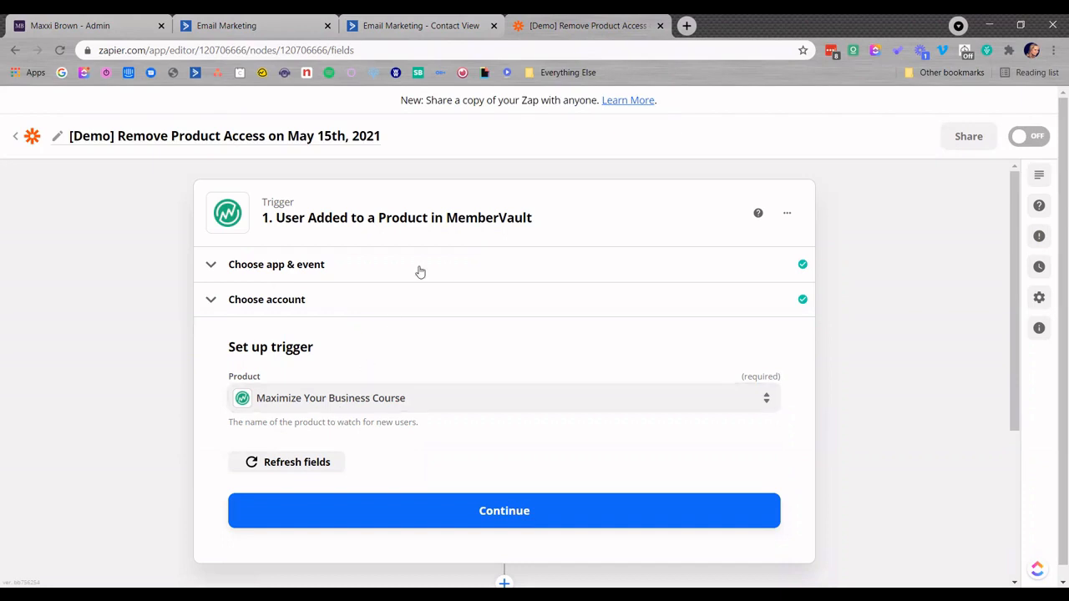
click(516, 524)
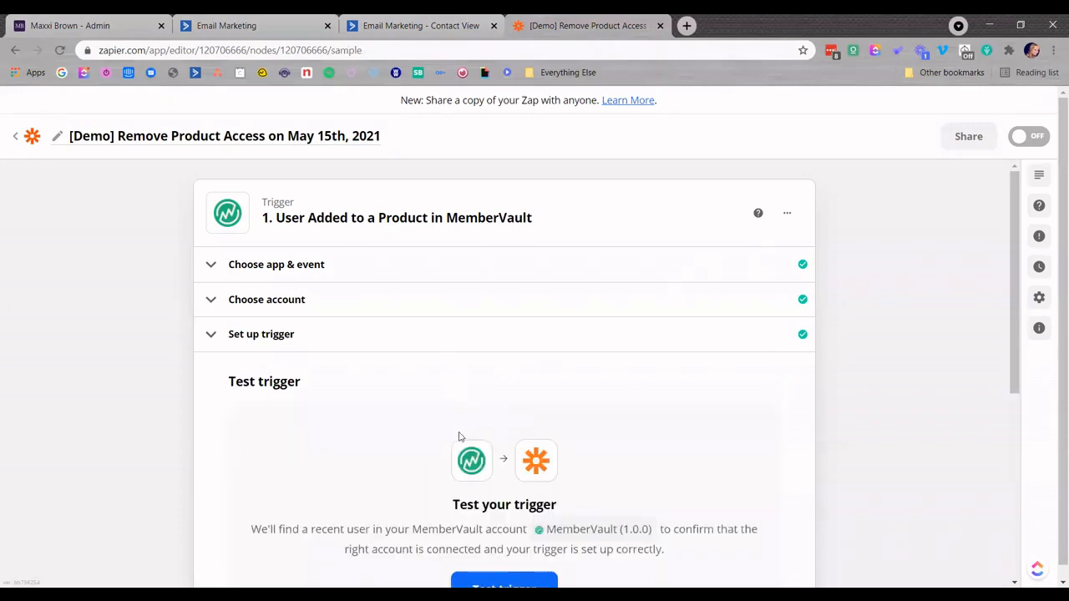
scroll(458, 437, down, 2)
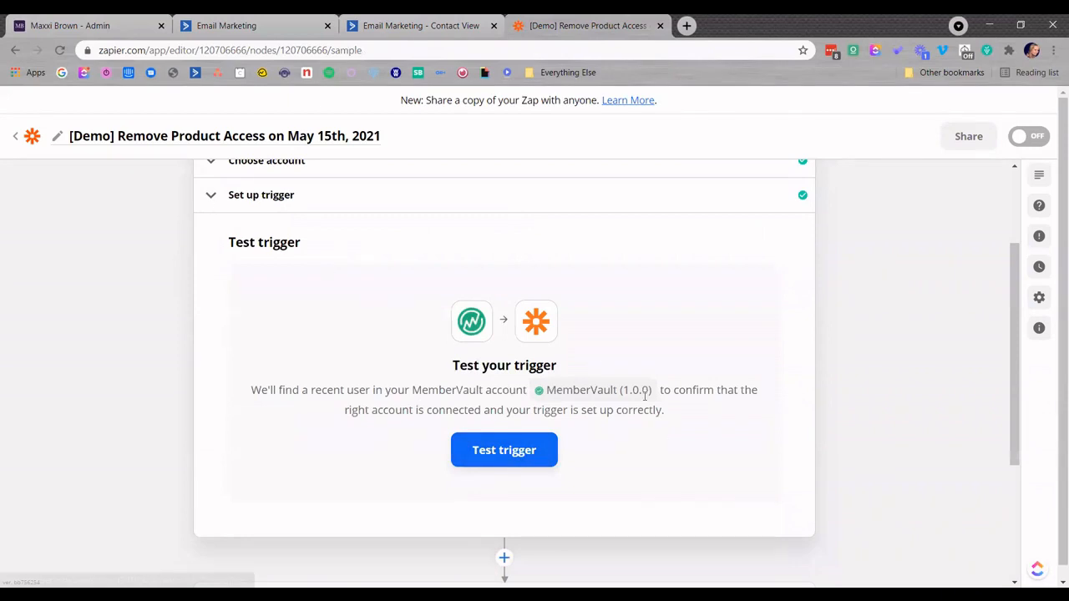
click(529, 448)
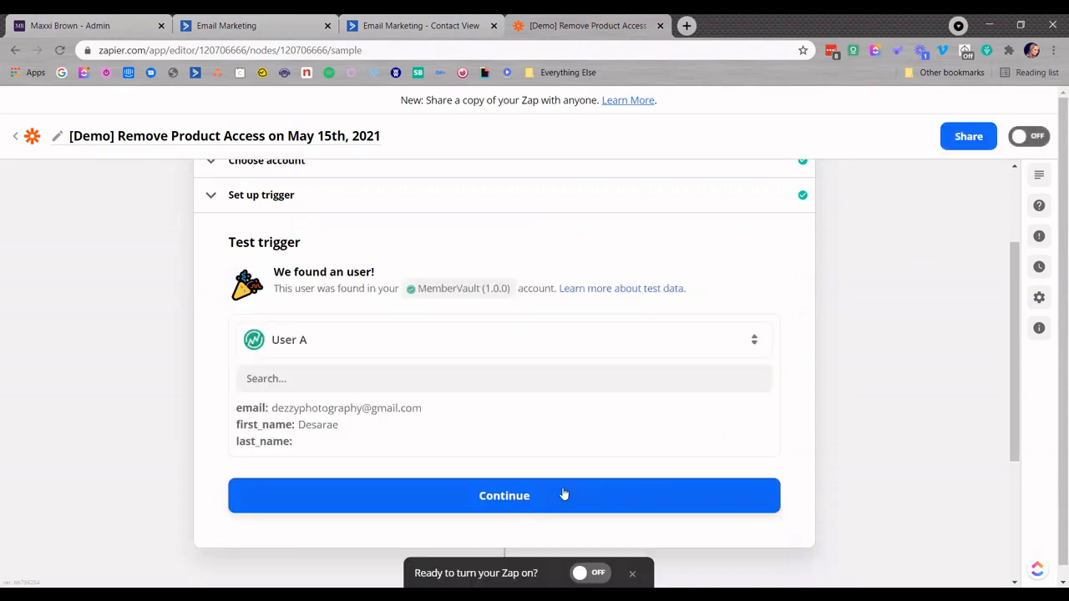
click(563, 492)
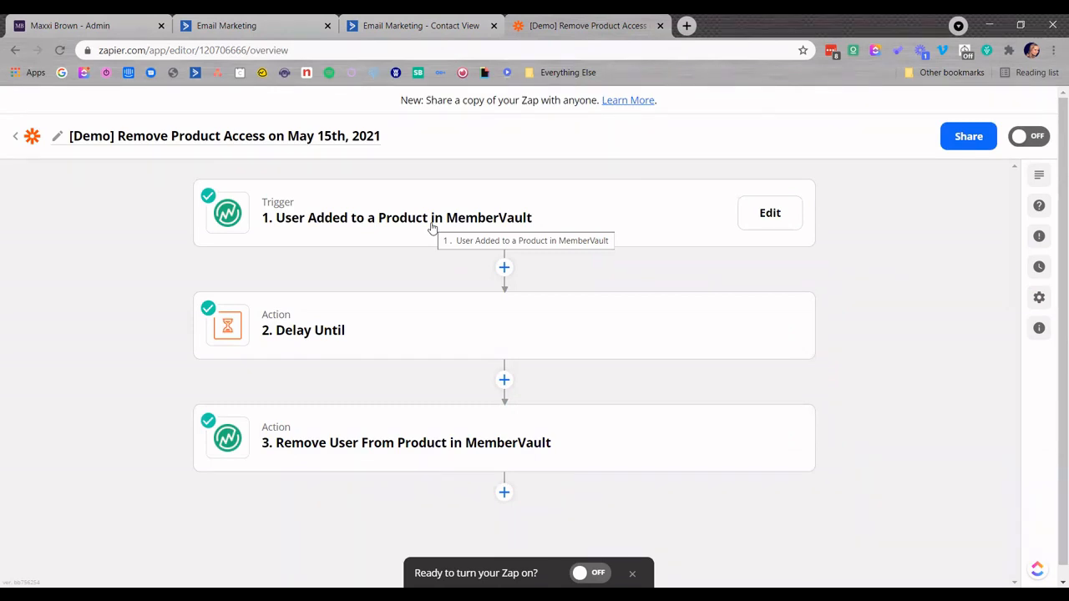
Open the Delay Until action, pick Delay Until as the Delay by Zapier event and continue to its setup
click(386, 335)
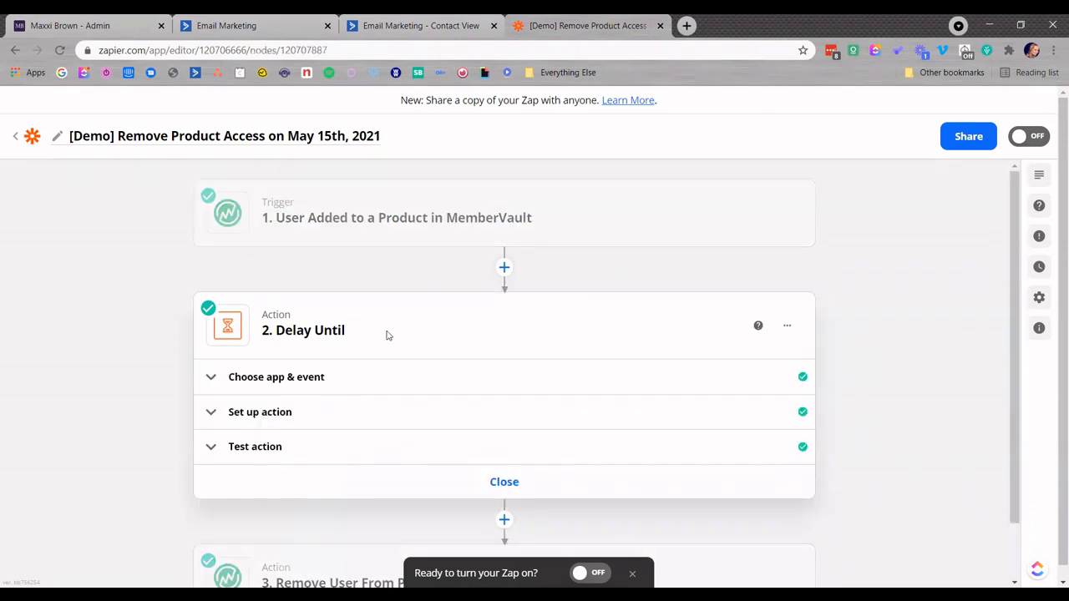
click(301, 383)
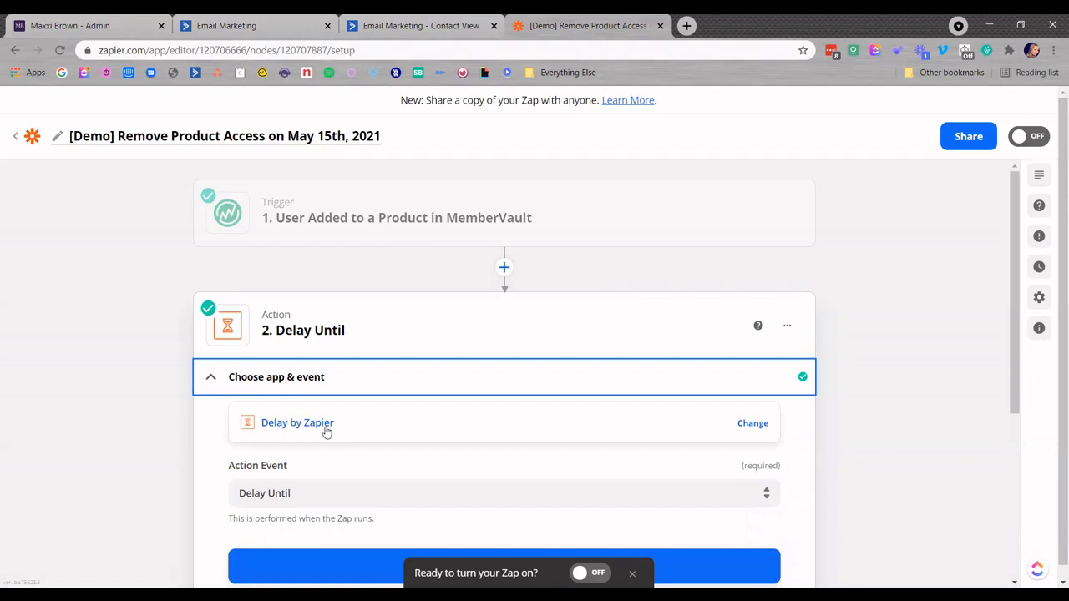
scroll(326, 430, down, 2)
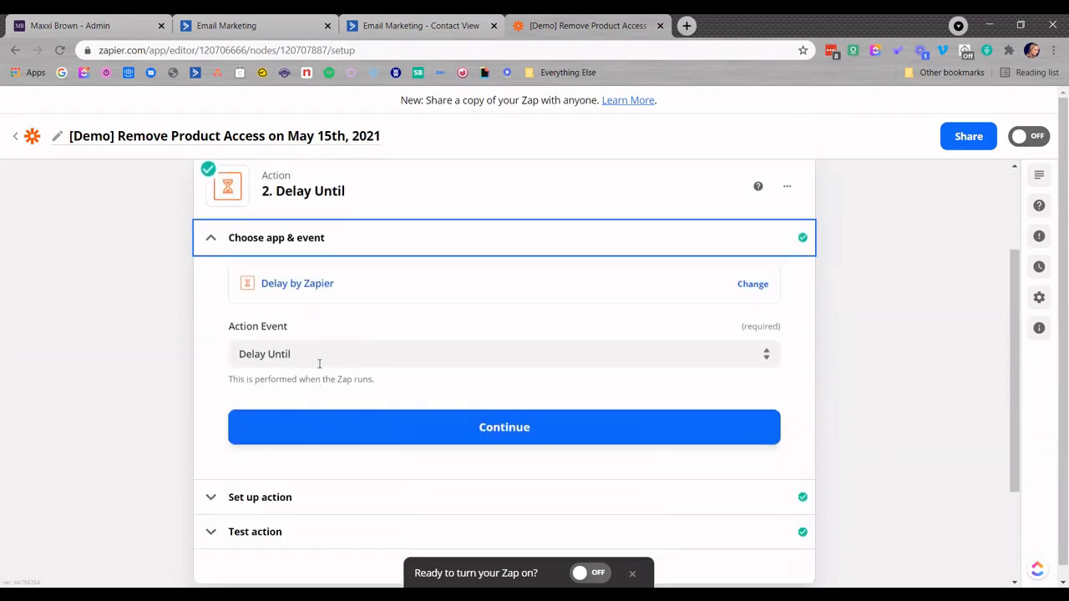
click(317, 351)
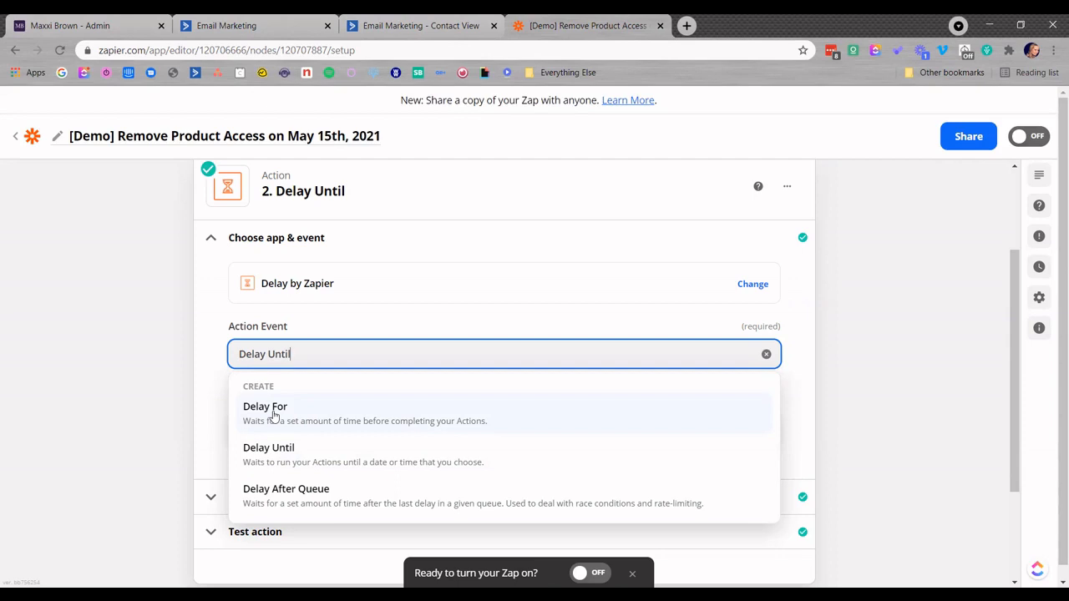
click(278, 455)
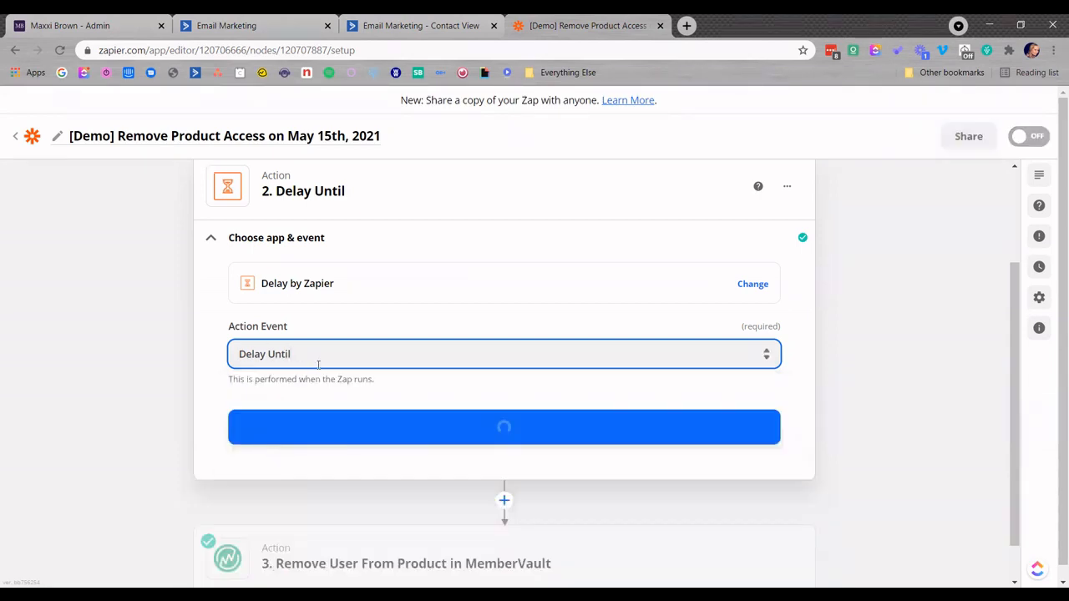
click(460, 432)
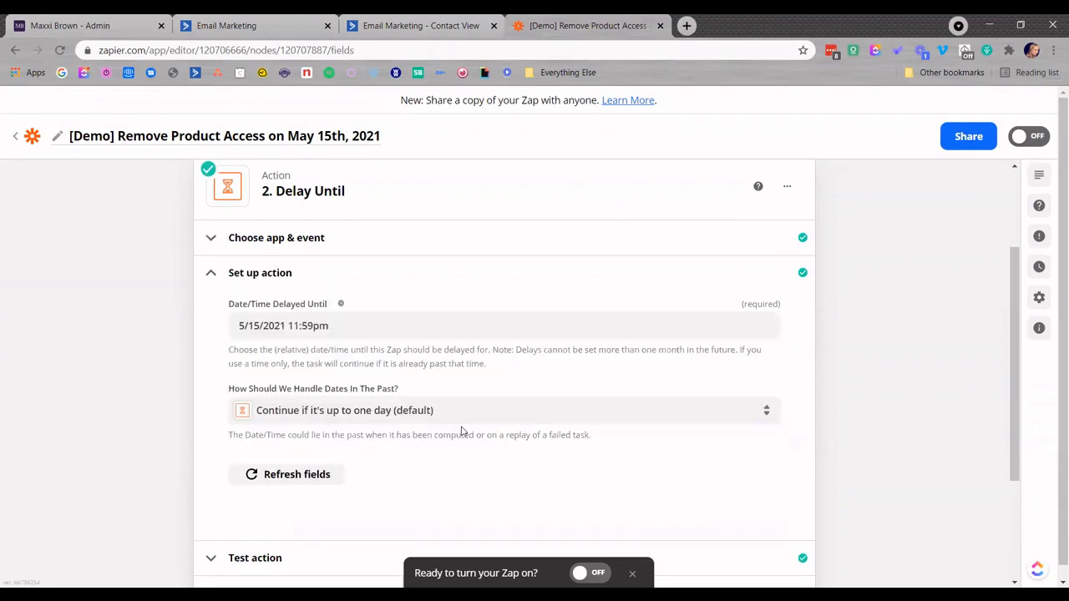
Try adding the PT time zone to the 5/15/2021 11:59pm delay date, and remove it again
click(354, 329)
text(PT)
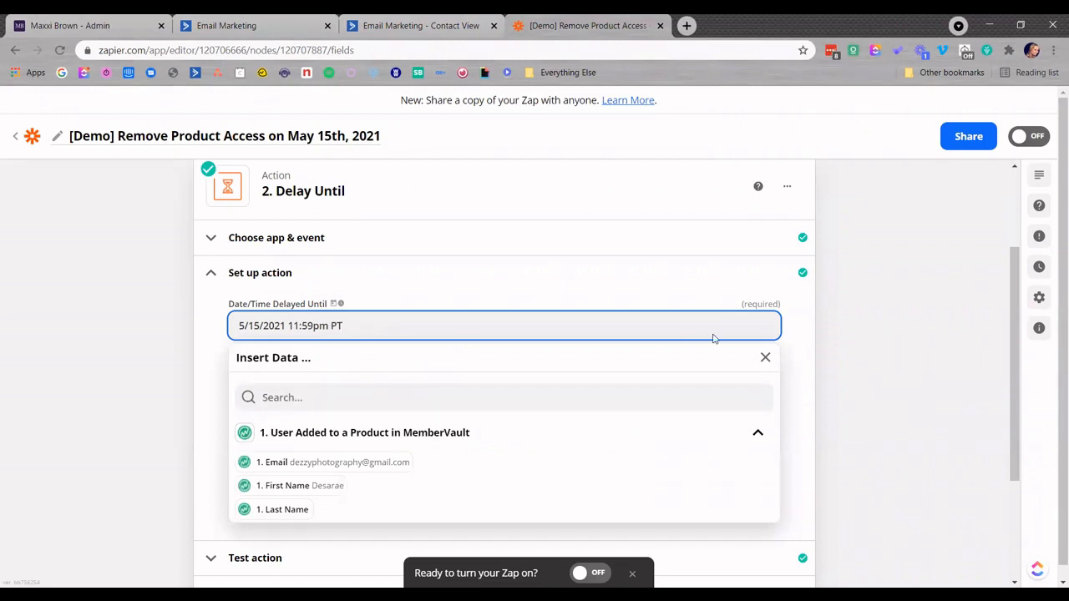
click(795, 331)
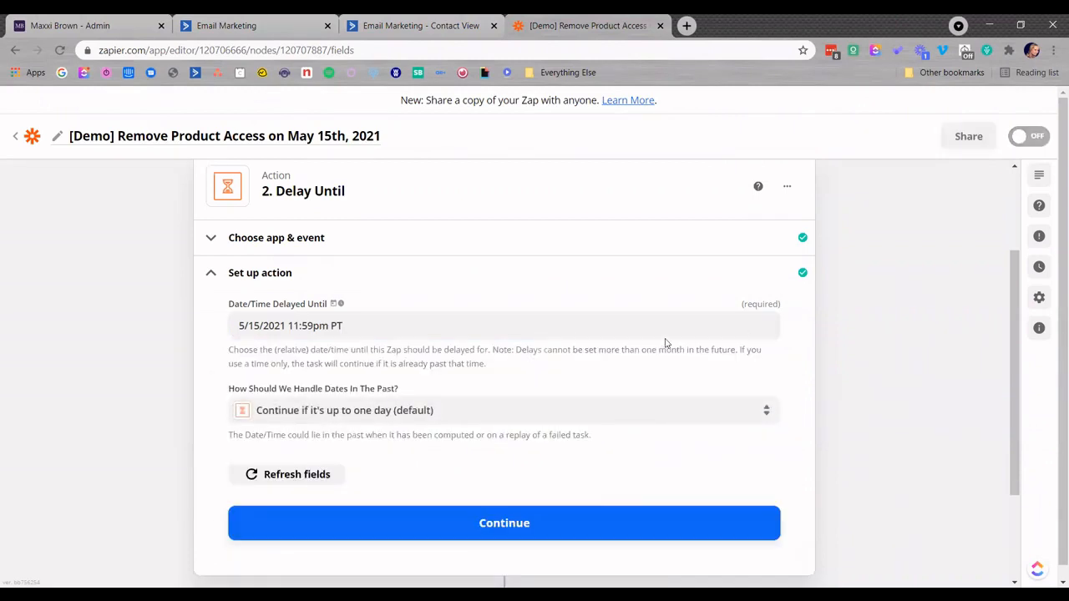
click(364, 325)
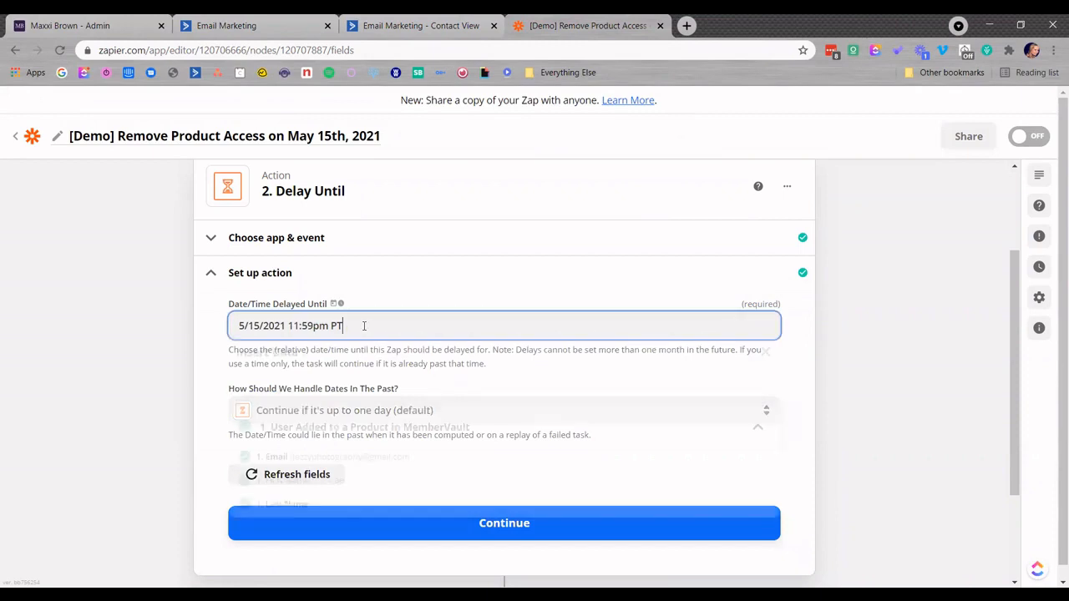
key(BackSpace)
key(BackSpace)
key(BackSpace)
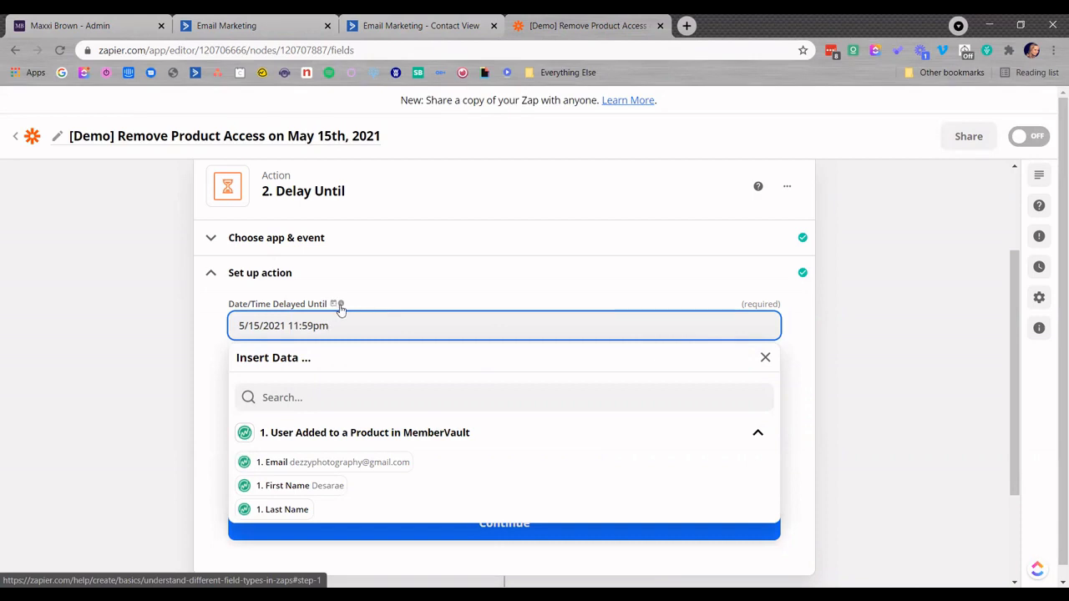
Try "tomorrow at 9pm" as a relative delay time, and restore the delay date to 5/15/2021 11:59pm
mouse_move(338, 309)
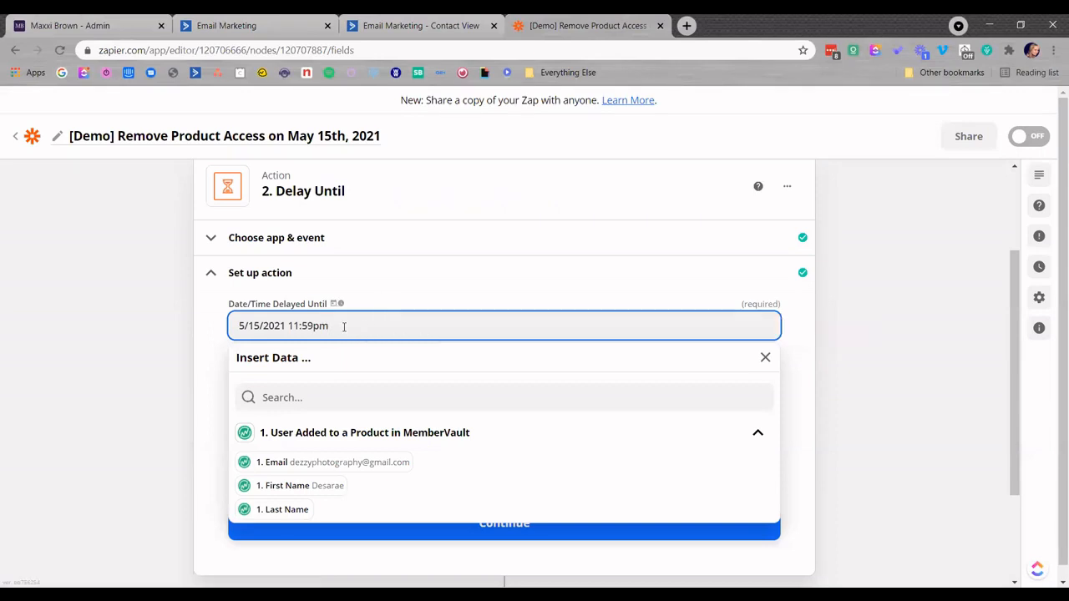
drag(325, 326, 225, 331)
key(ctrl+c)
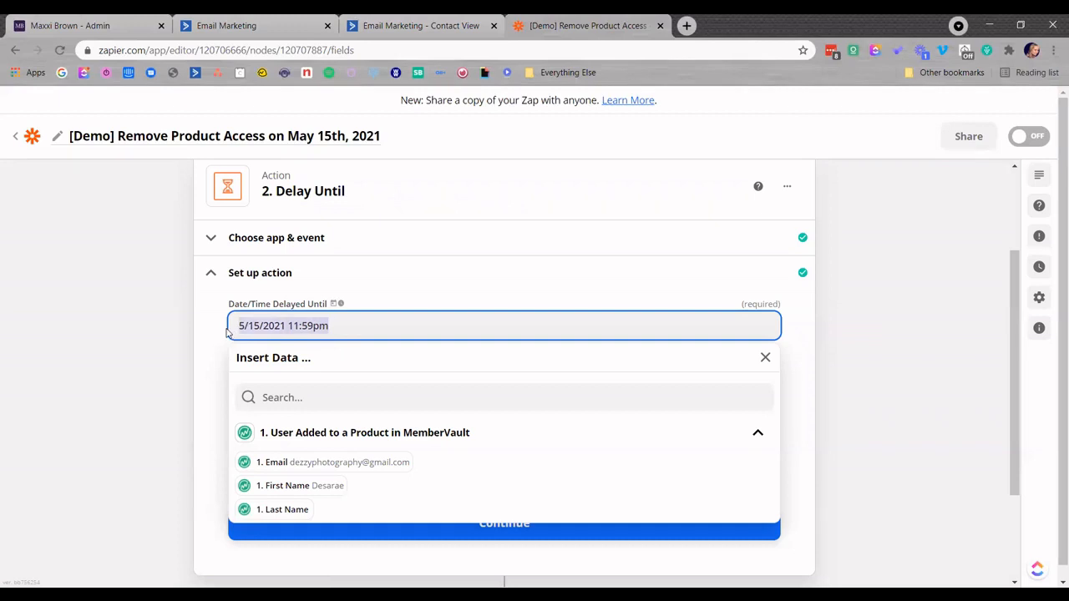
key(BackSpace)
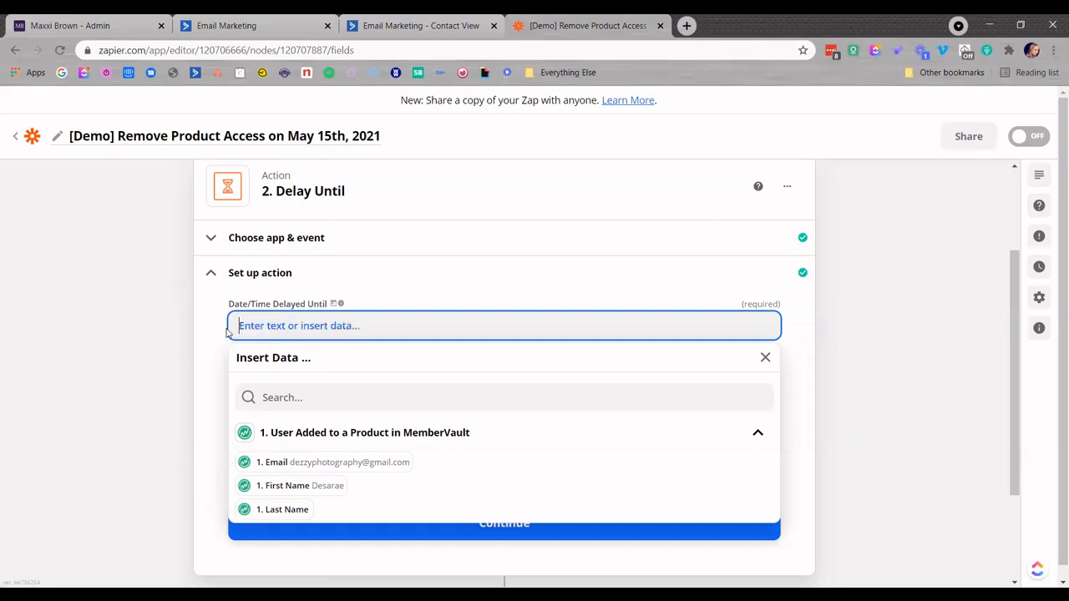
text(tomorrow at 9pm)
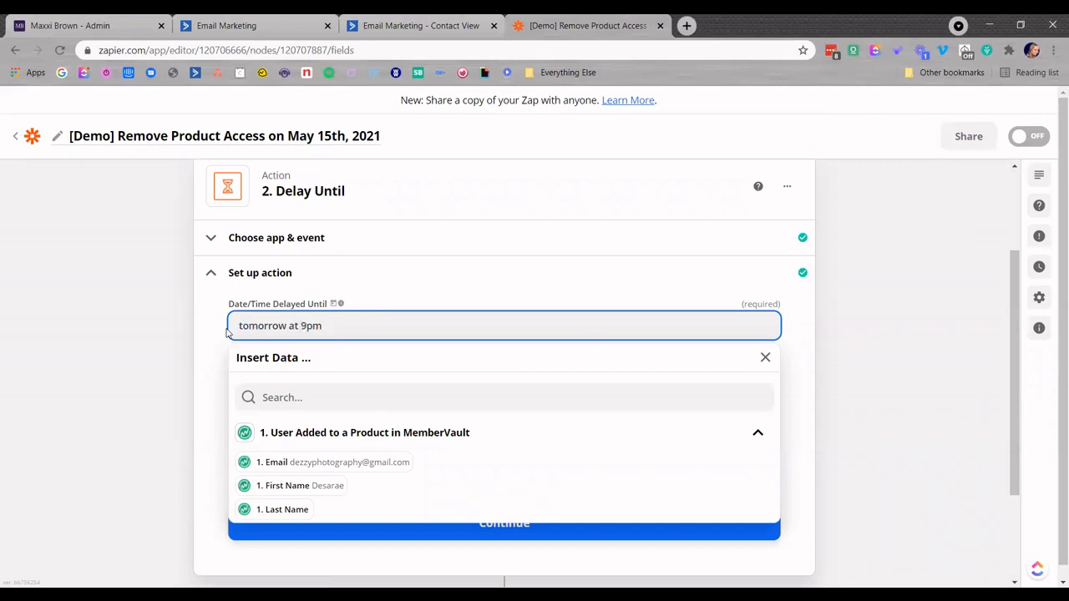
click(766, 360)
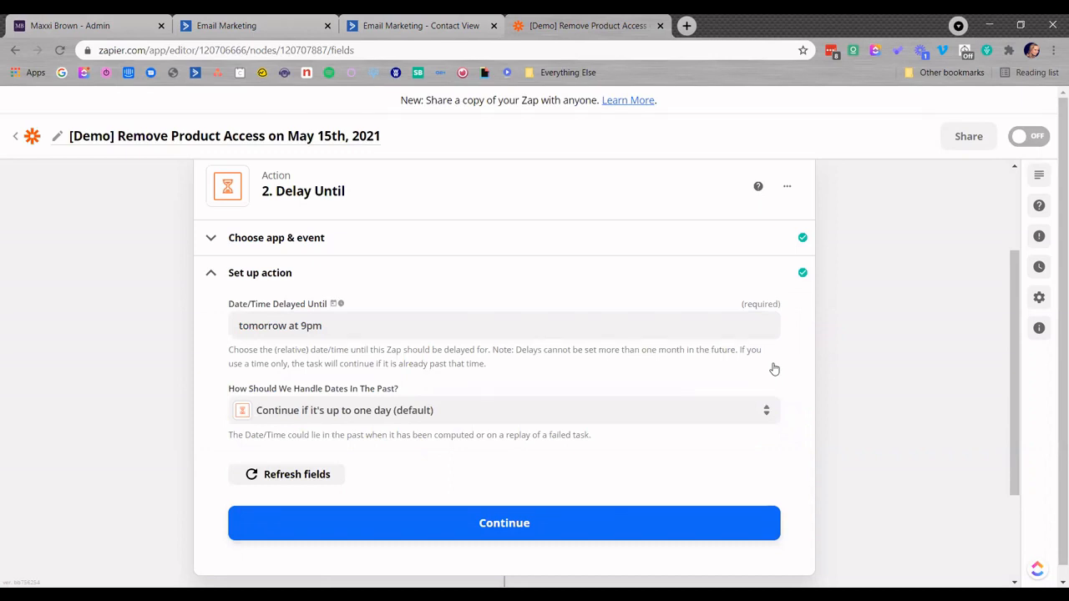
drag(354, 326, 178, 334)
key(ctrl+v)
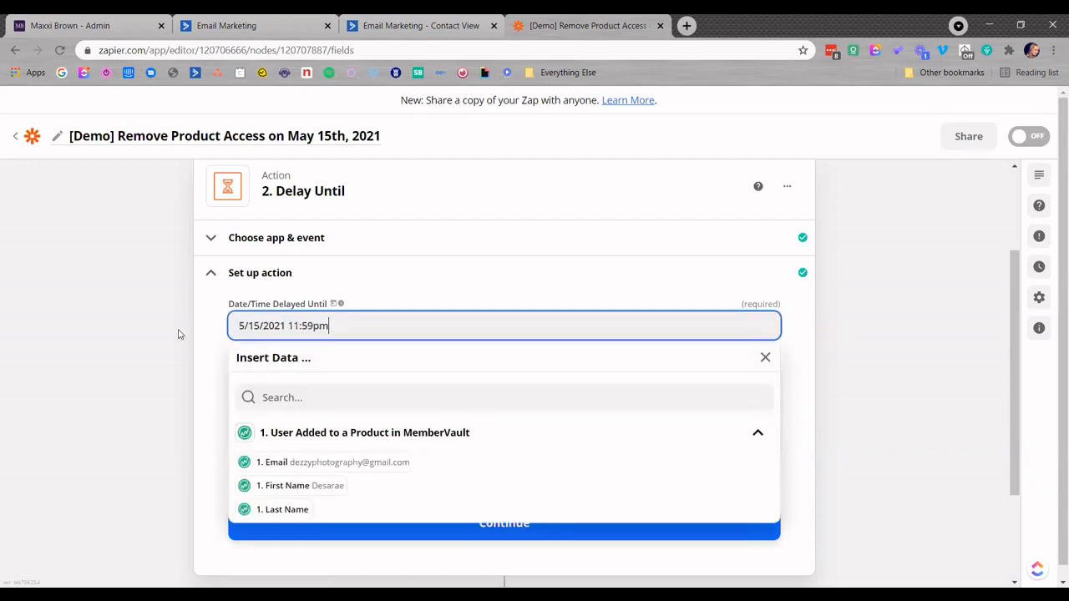
click(795, 376)
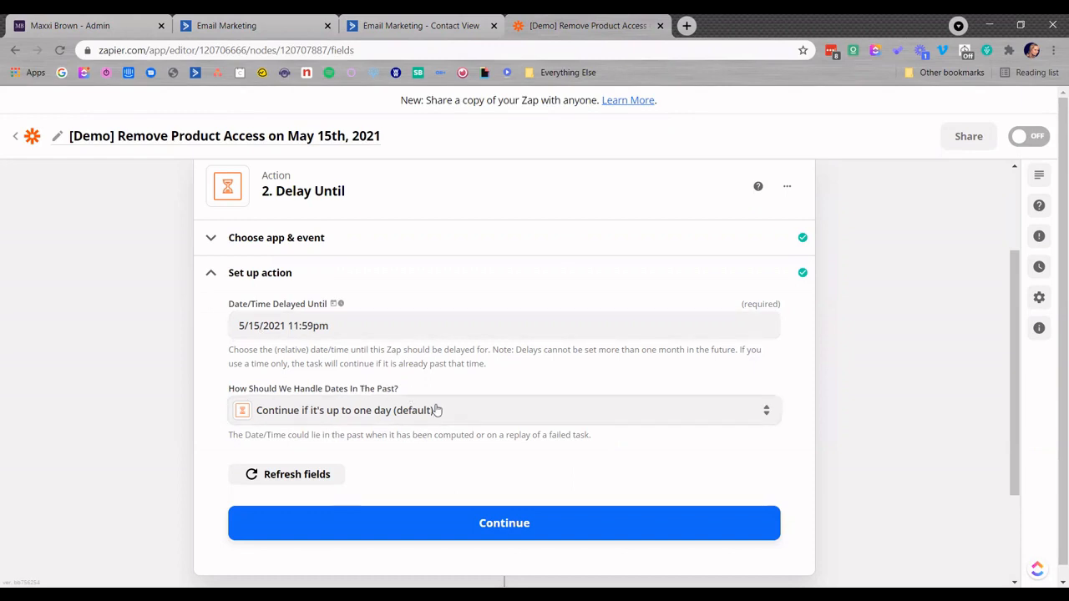
Continue to the delay's test section, check the release_at time in the sample data and close the action
click(542, 530)
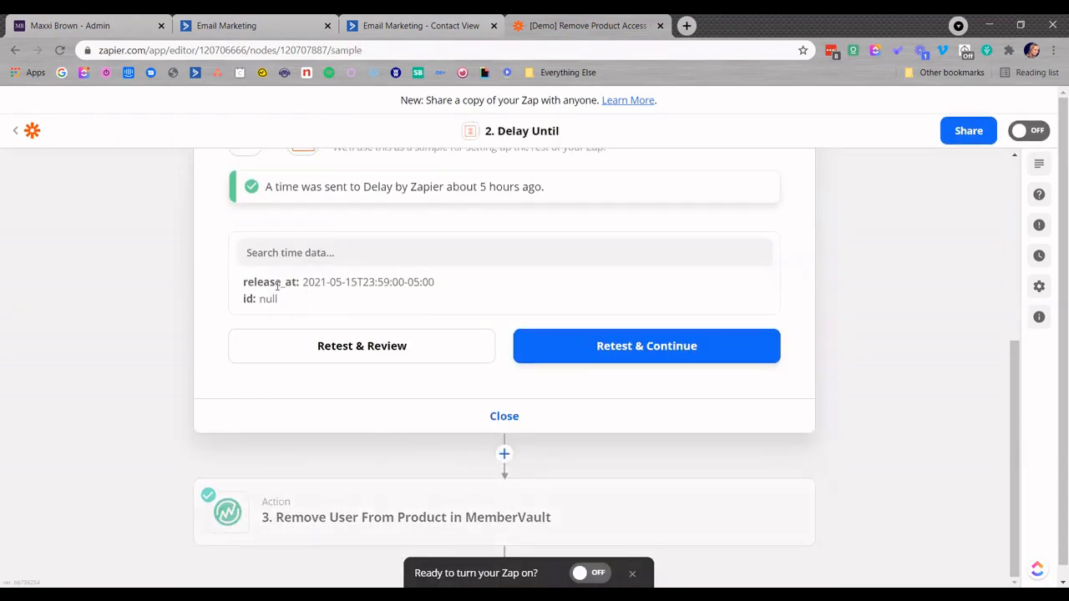
drag(302, 282, 404, 284)
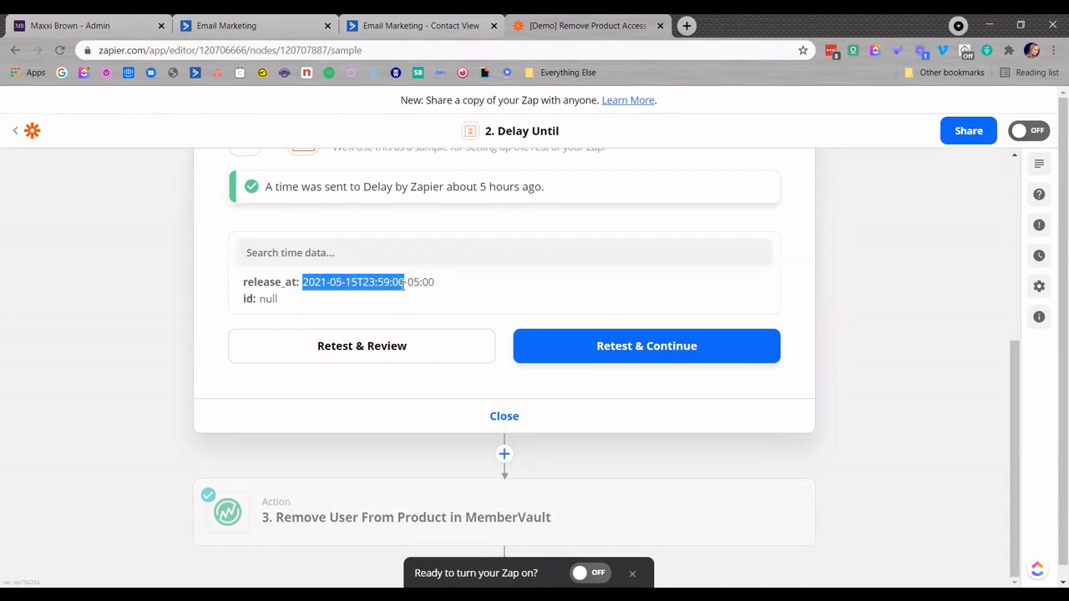
click(495, 420)
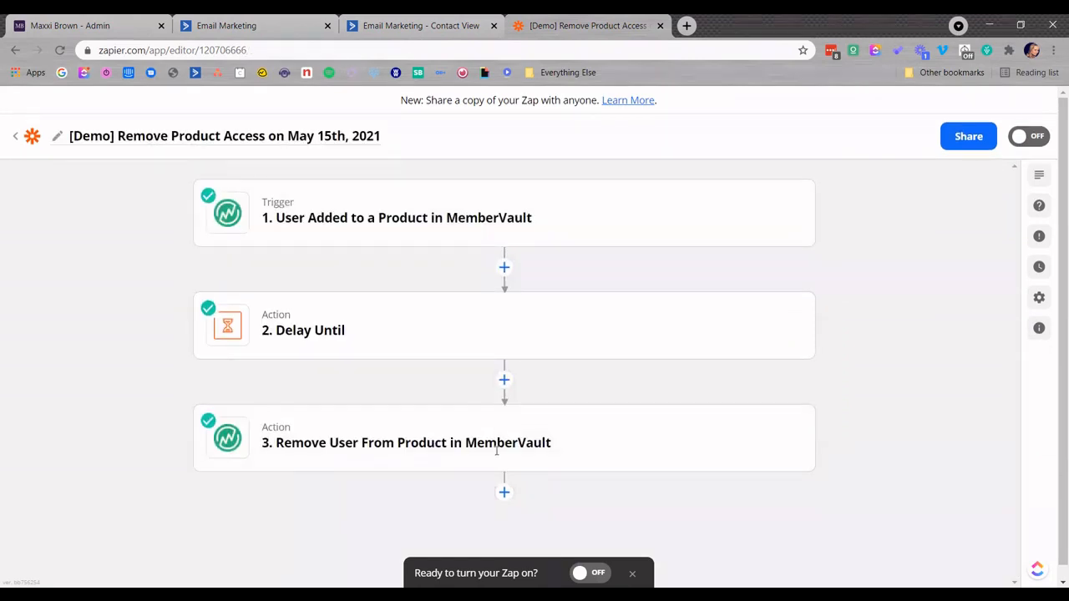
In the Remove User From Product action's setup, re-map the email field to the MemberVault trigger's Email value and close the action
click(465, 444)
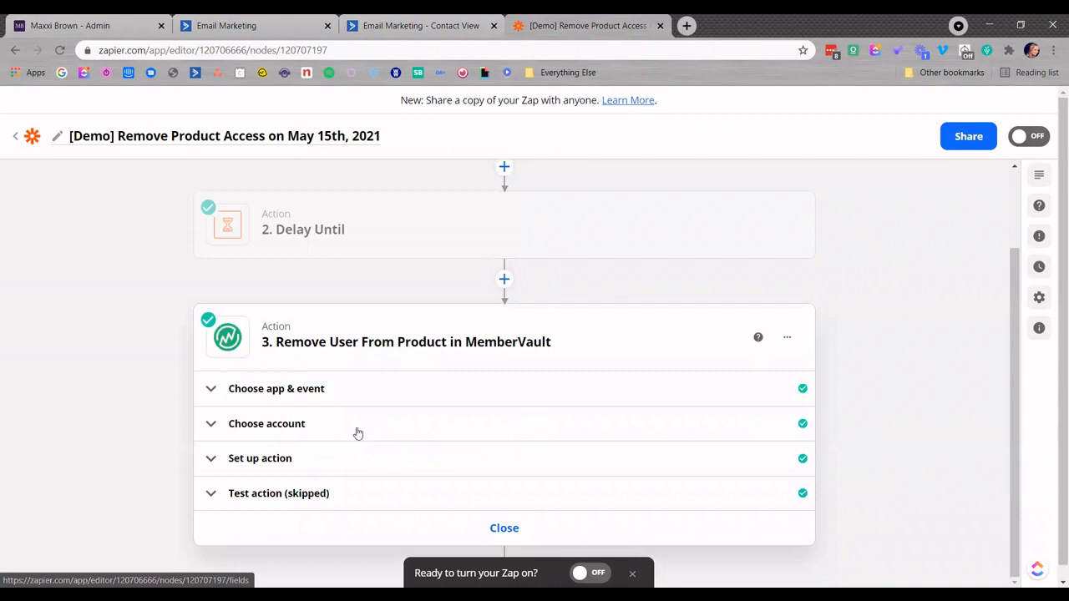
click(255, 466)
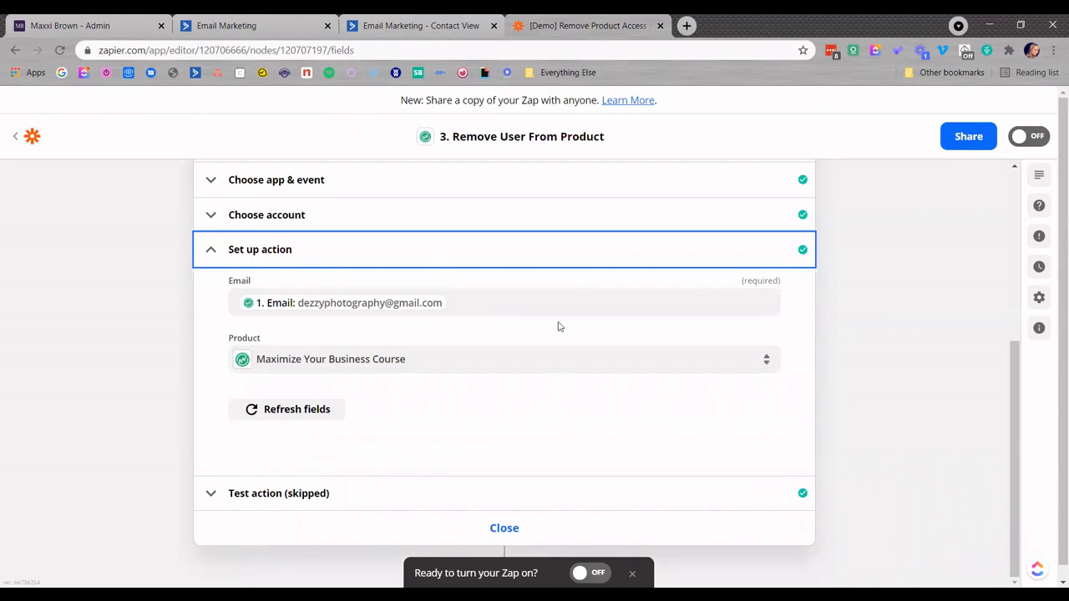
click(524, 305)
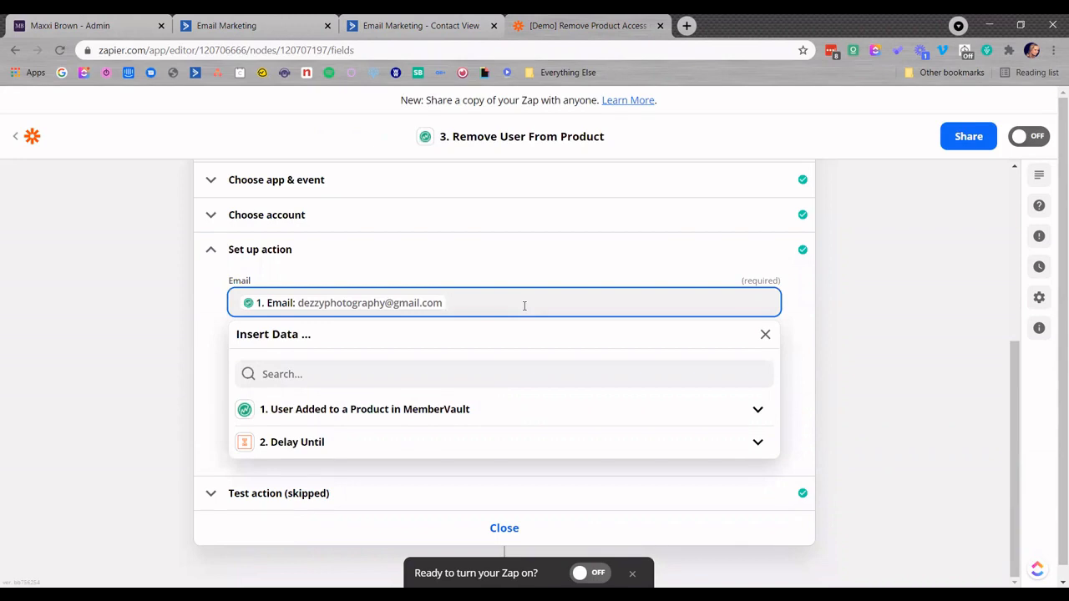
key(BackSpace)
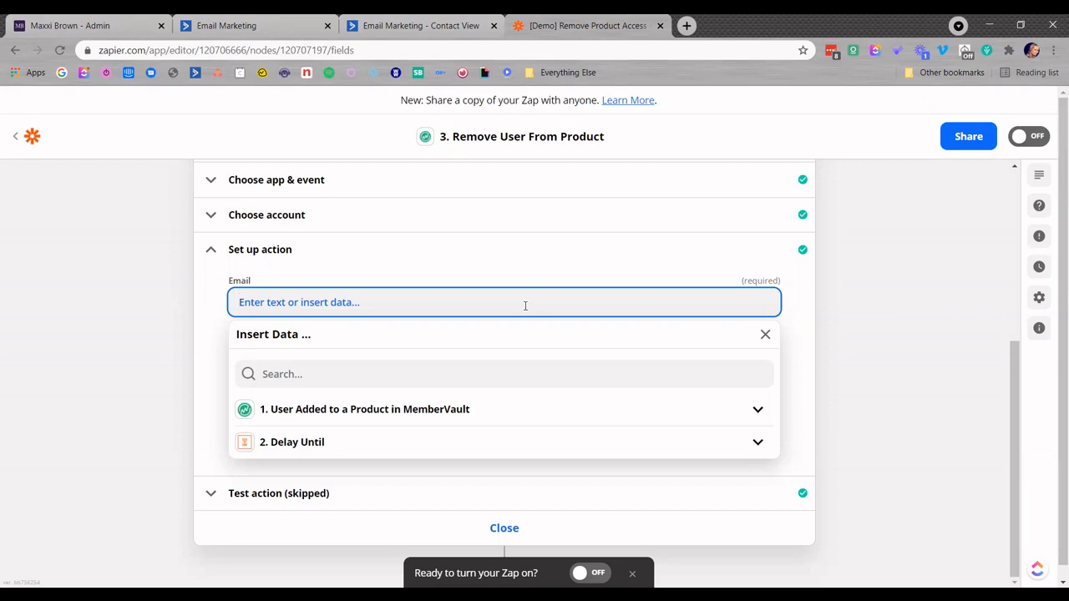
click(360, 413)
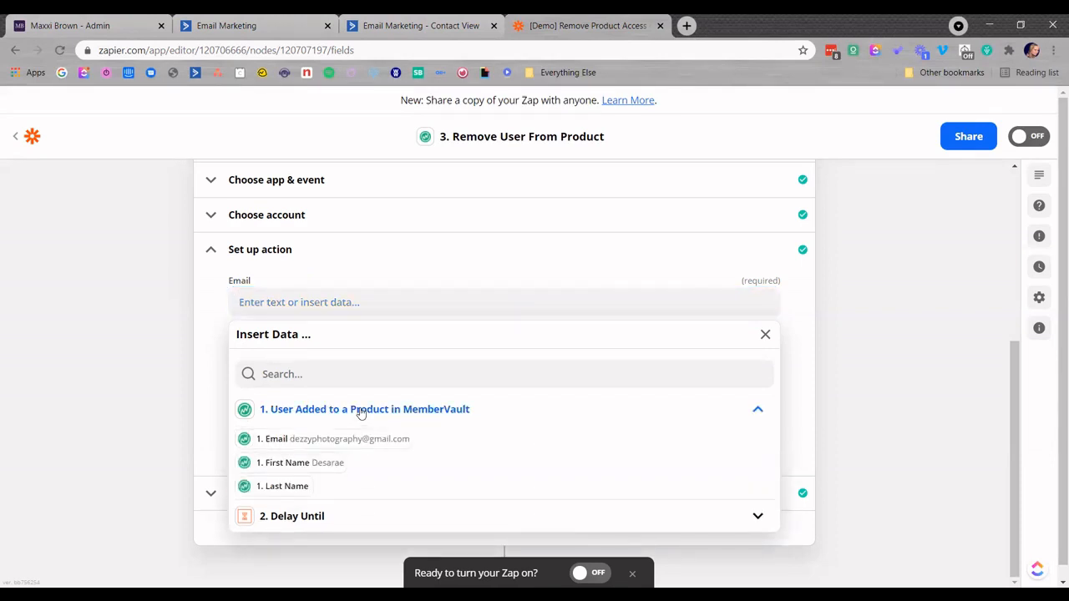
click(282, 443)
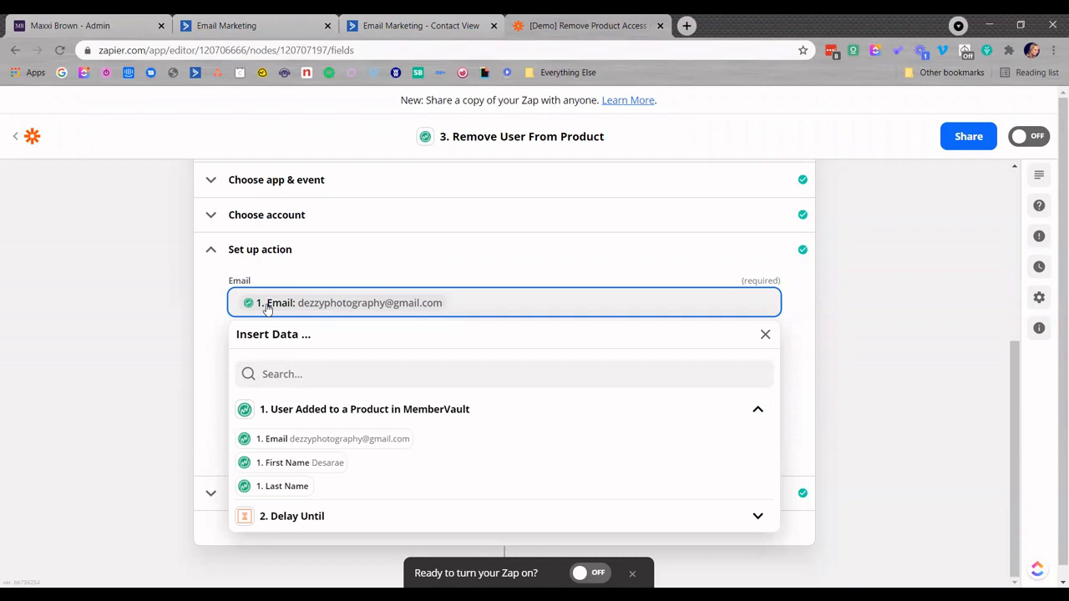
click(737, 295)
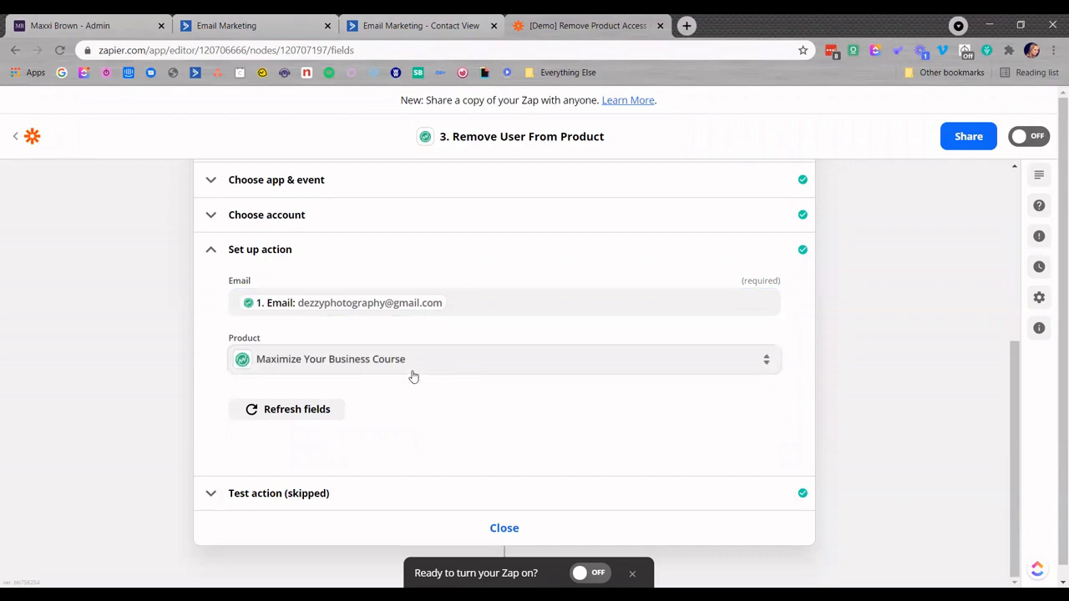
click(504, 529)
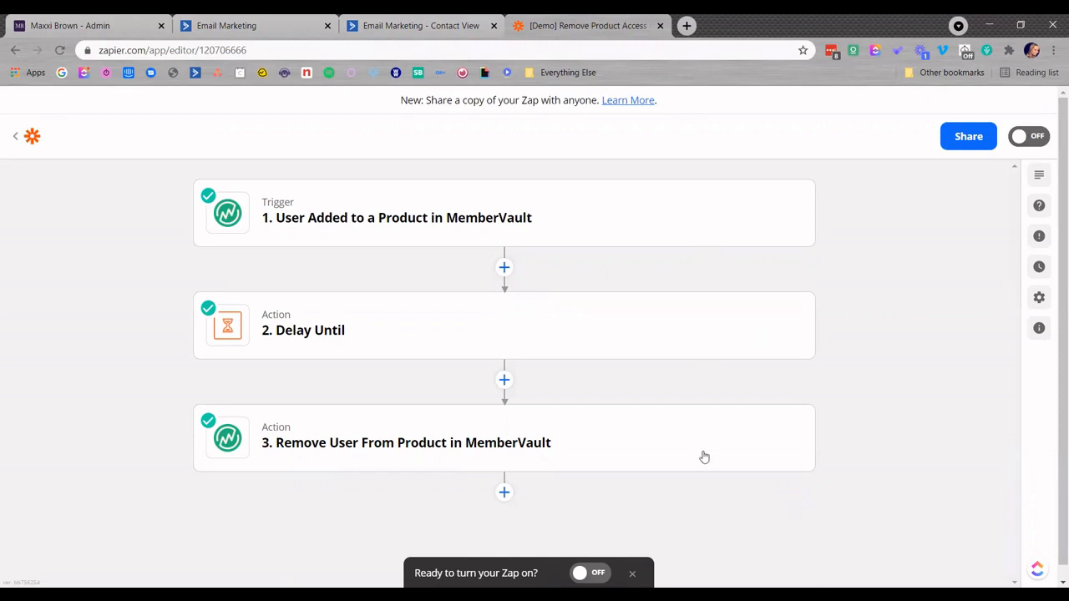
mouse_move(704, 455)
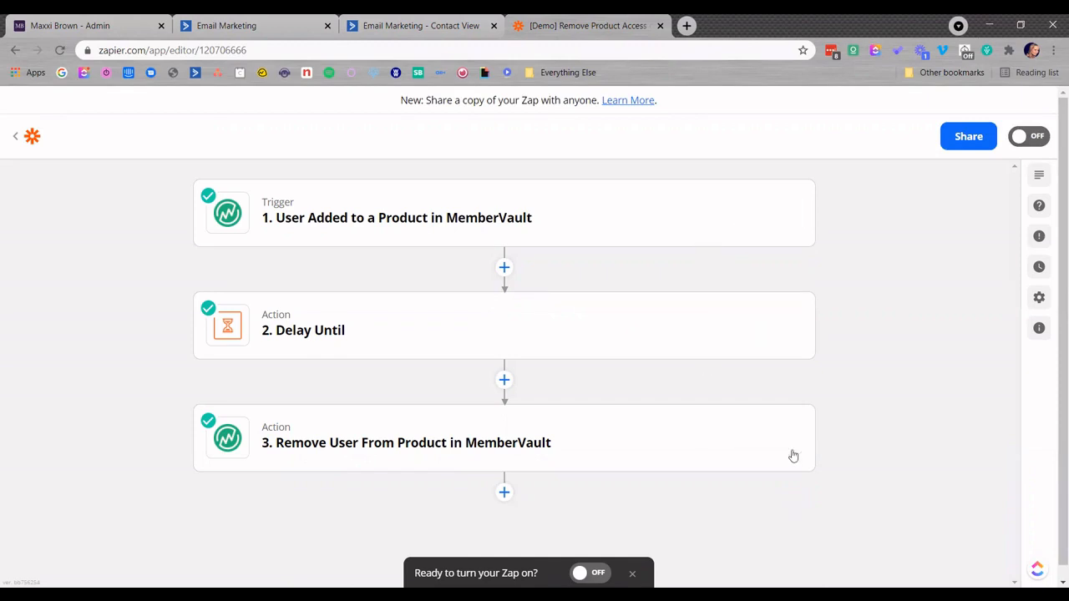